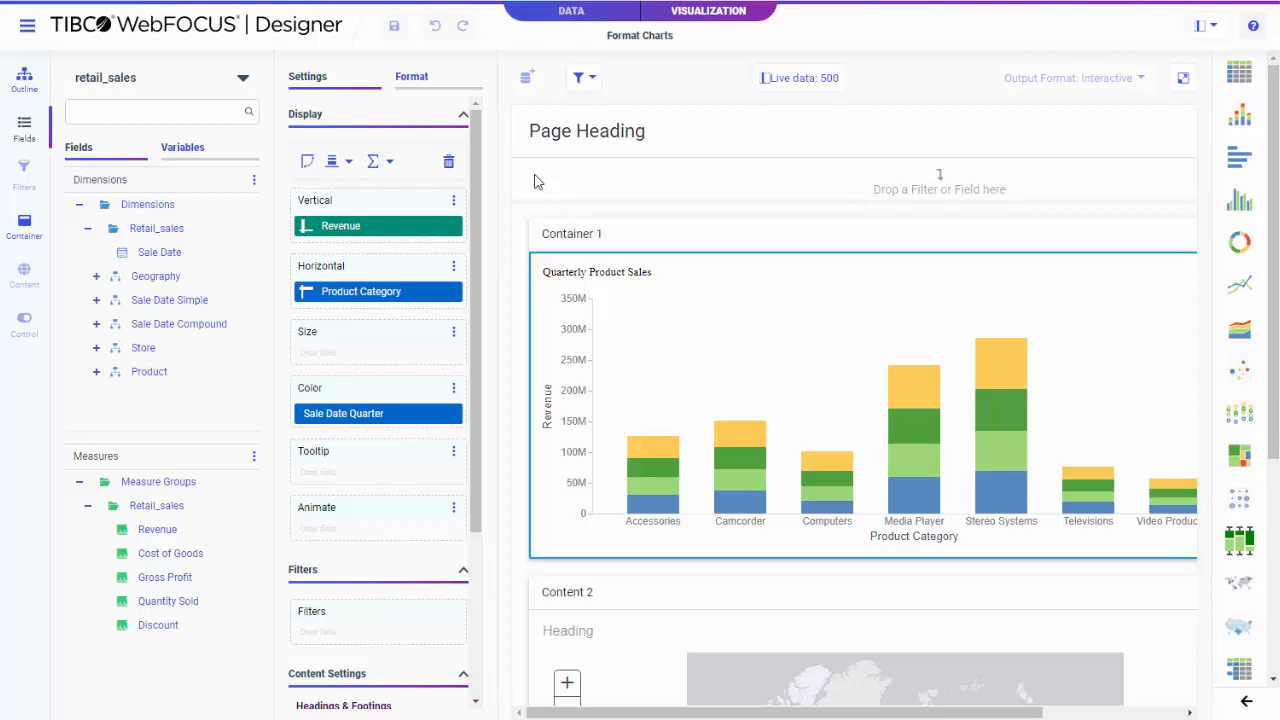
# Review the Series format settings for shape and data labels of the Quarterly Product Sales chart.
pyautogui.click(424, 90)
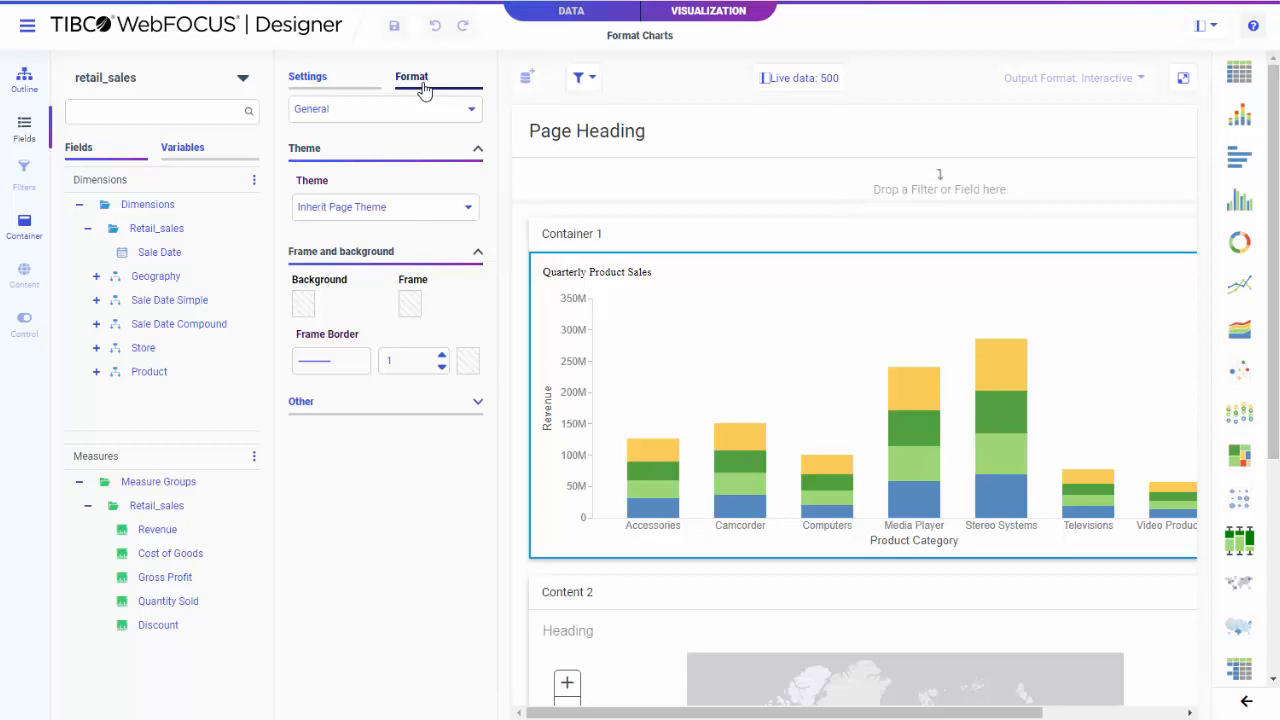
pyautogui.click(471, 113)
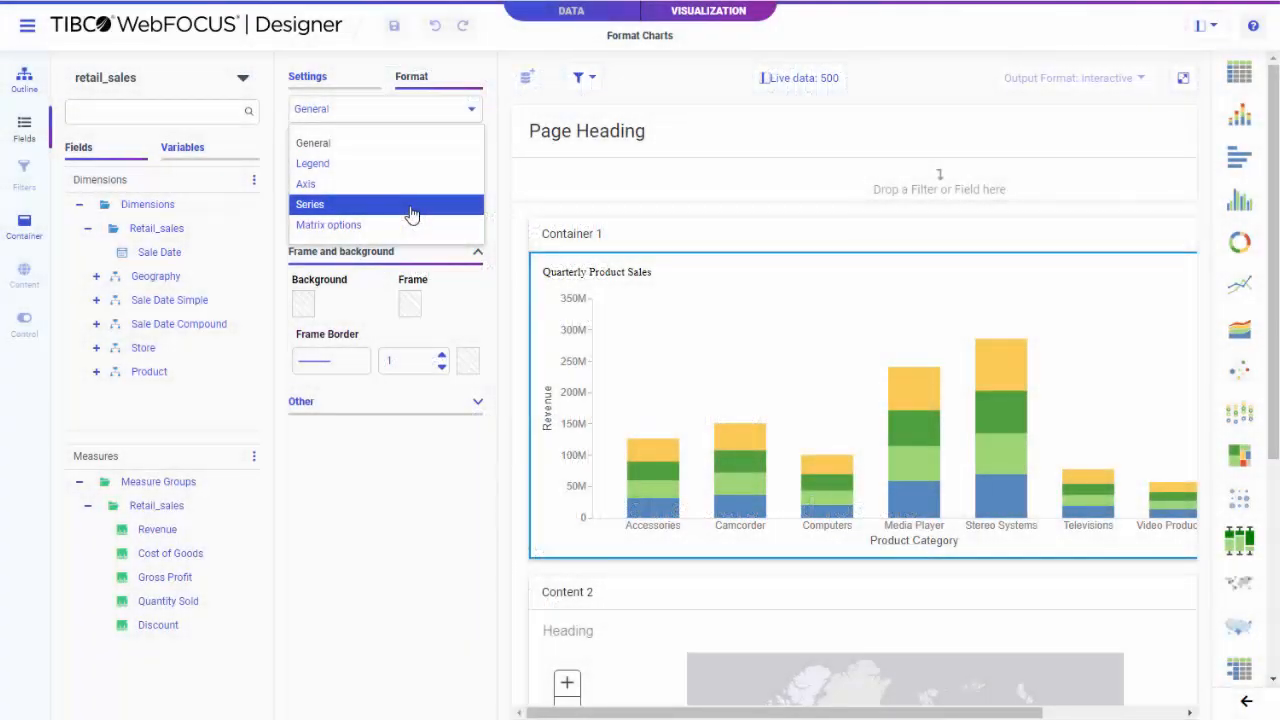
pyautogui.click(410, 214)
pyautogui.scroll(-3, 412, 240)
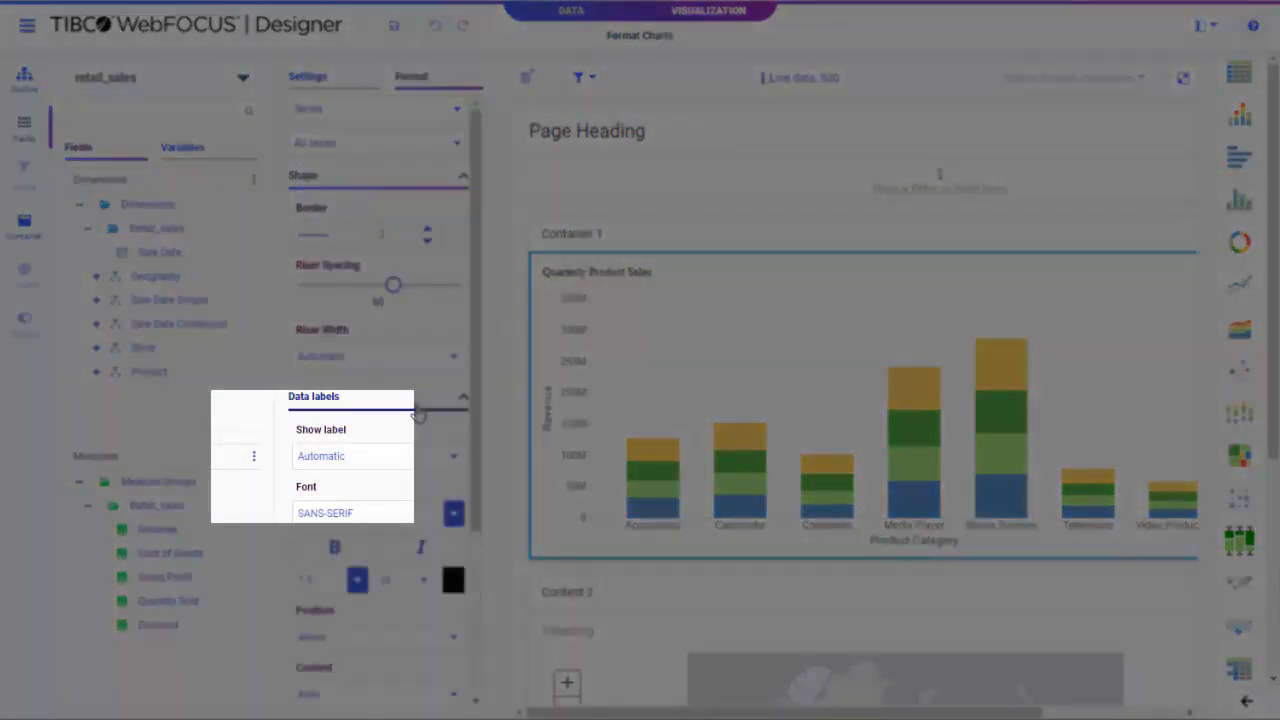
pyautogui.scroll(-1, 418, 413)
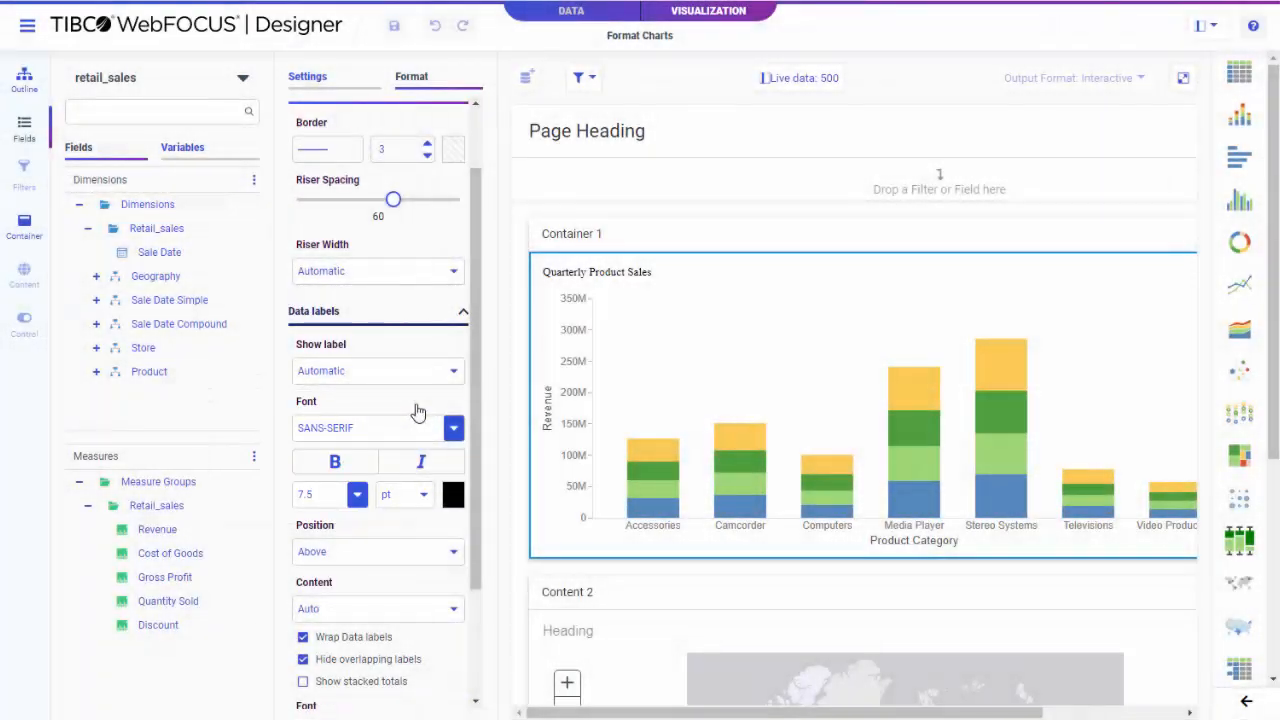
pyautogui.scroll(1, 418, 413)
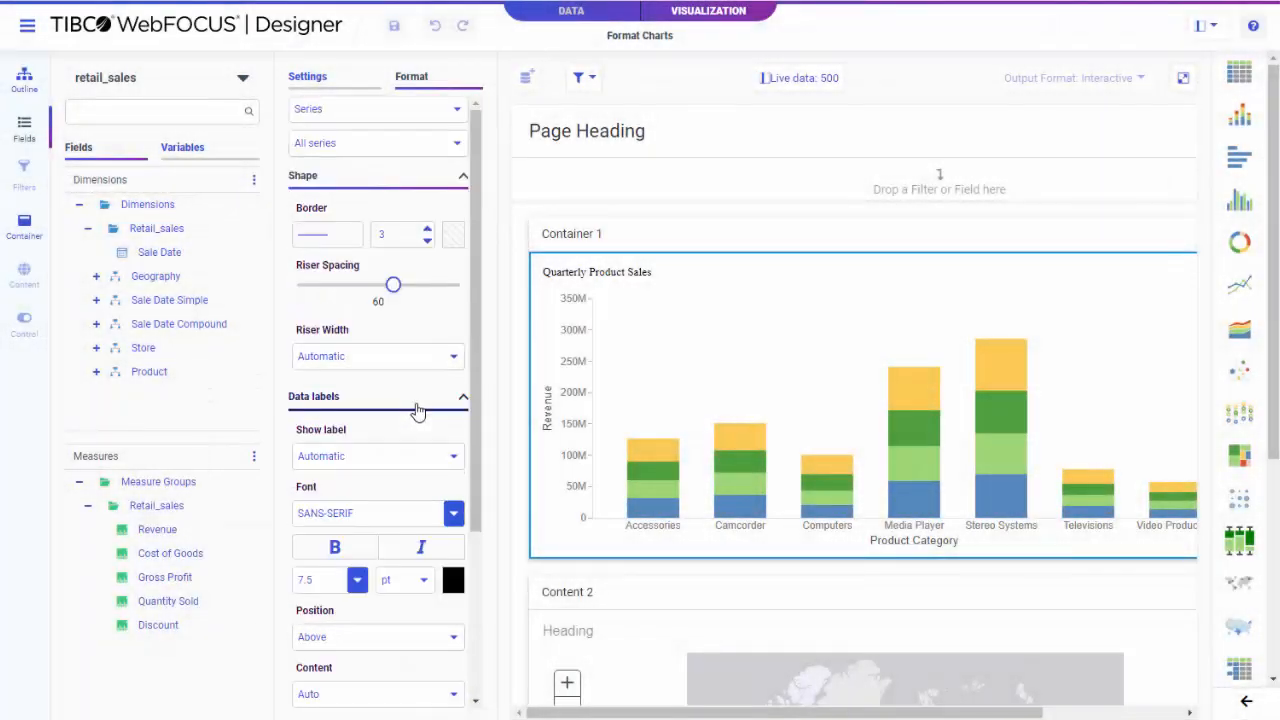
# Format the X axis labels of the Quarterly Product Sales chart in italic with an indigo-blue font color.
pyautogui.click(408, 112)
pyautogui.click(361, 186)
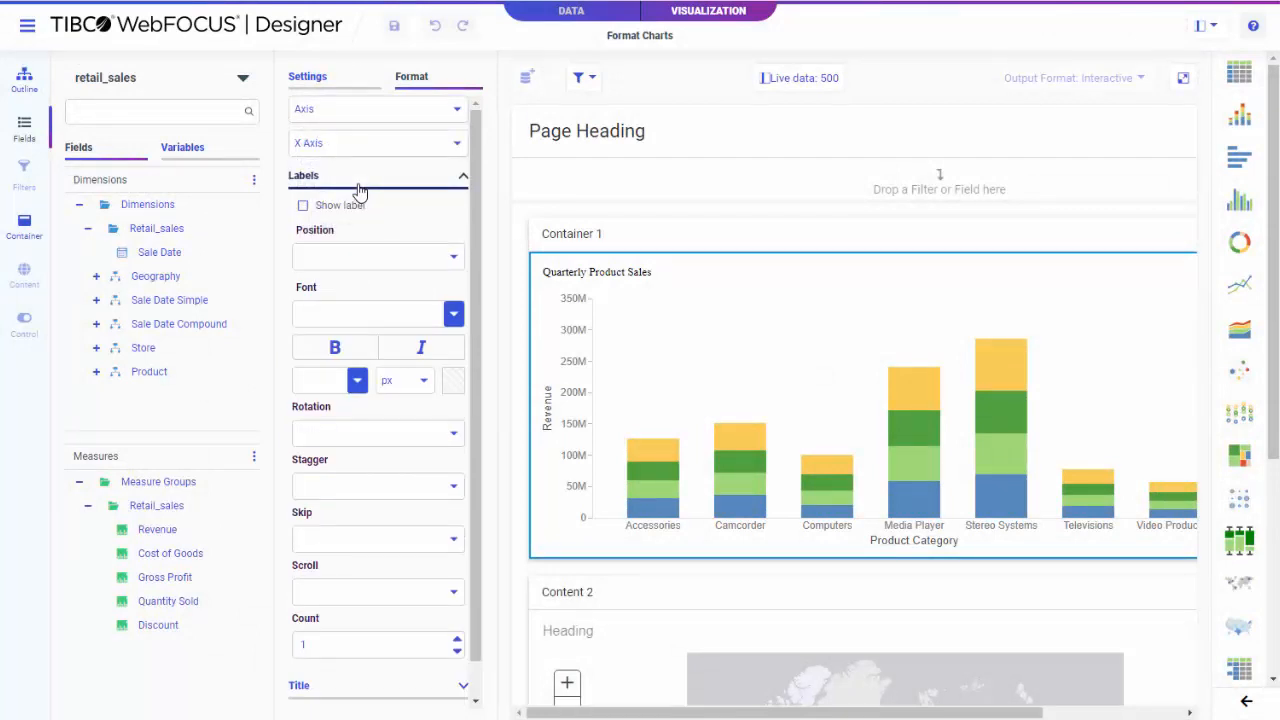
pyautogui.click(433, 358)
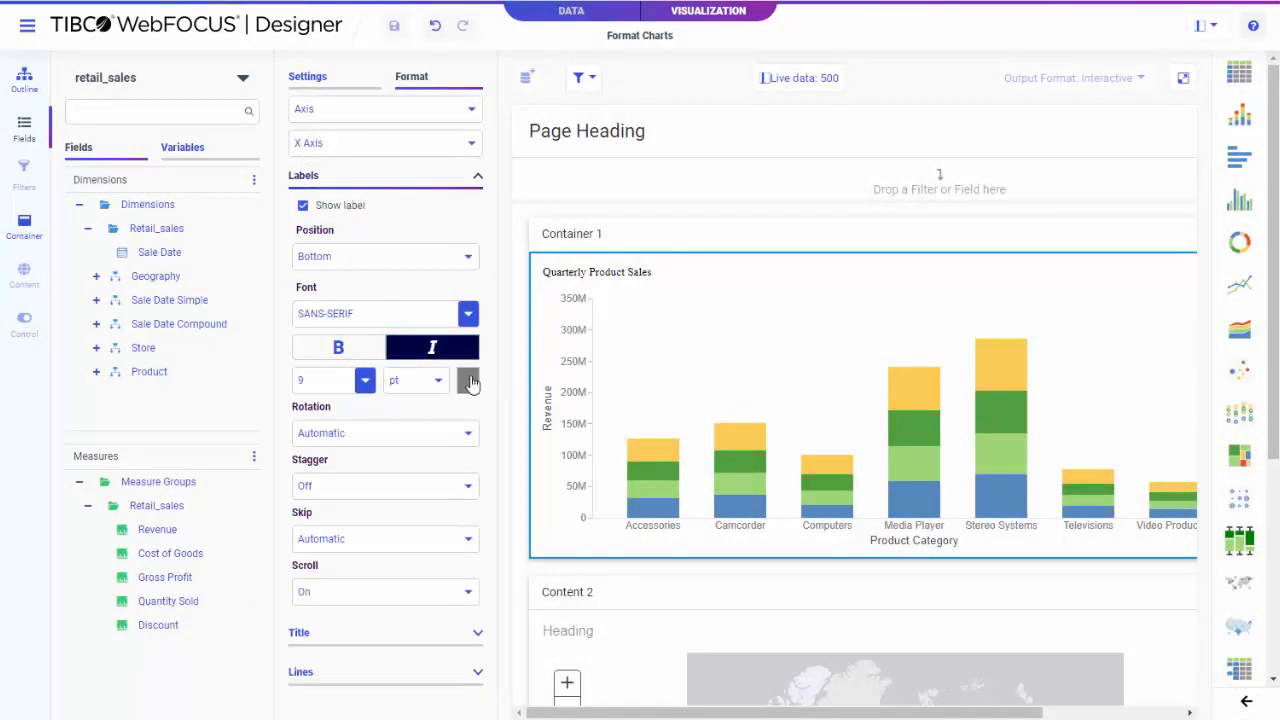
pyautogui.click(467, 380)
pyautogui.click(641, 442)
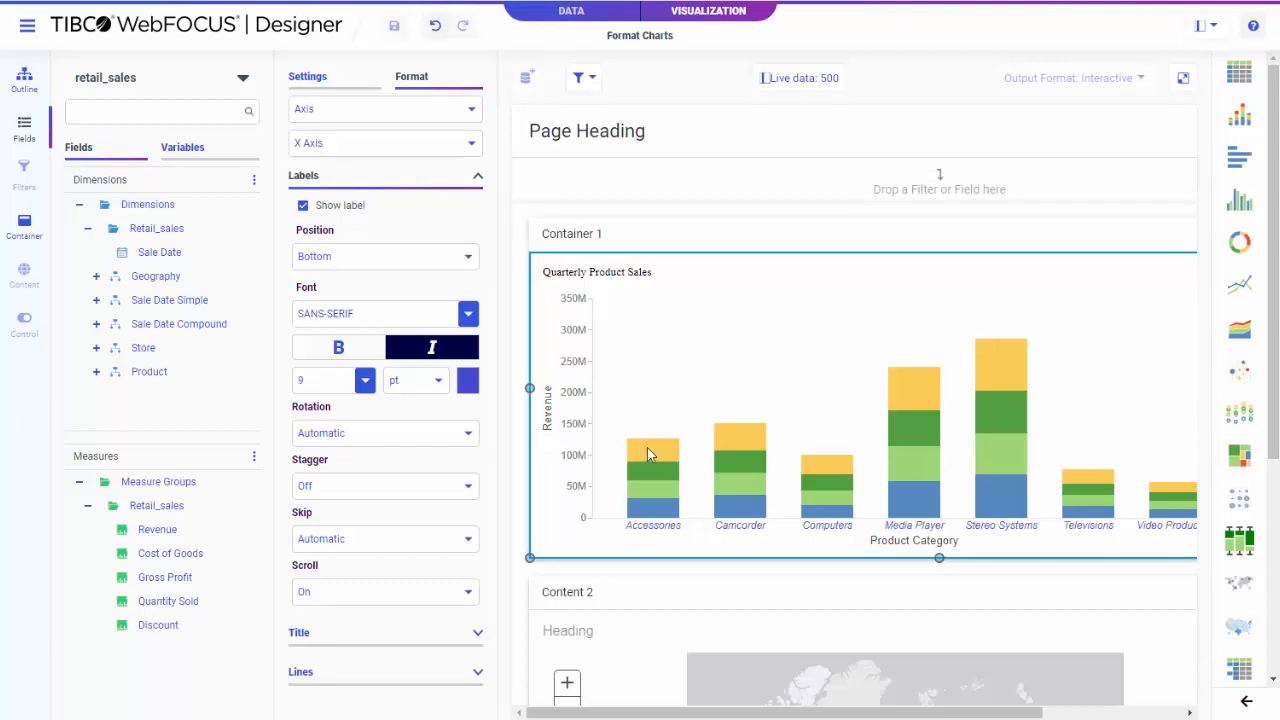
# Make the legend labels of the Quarterly Product Sales chart bold.
pyautogui.moveTo(895, 712); pyautogui.dragTo(1035, 713)
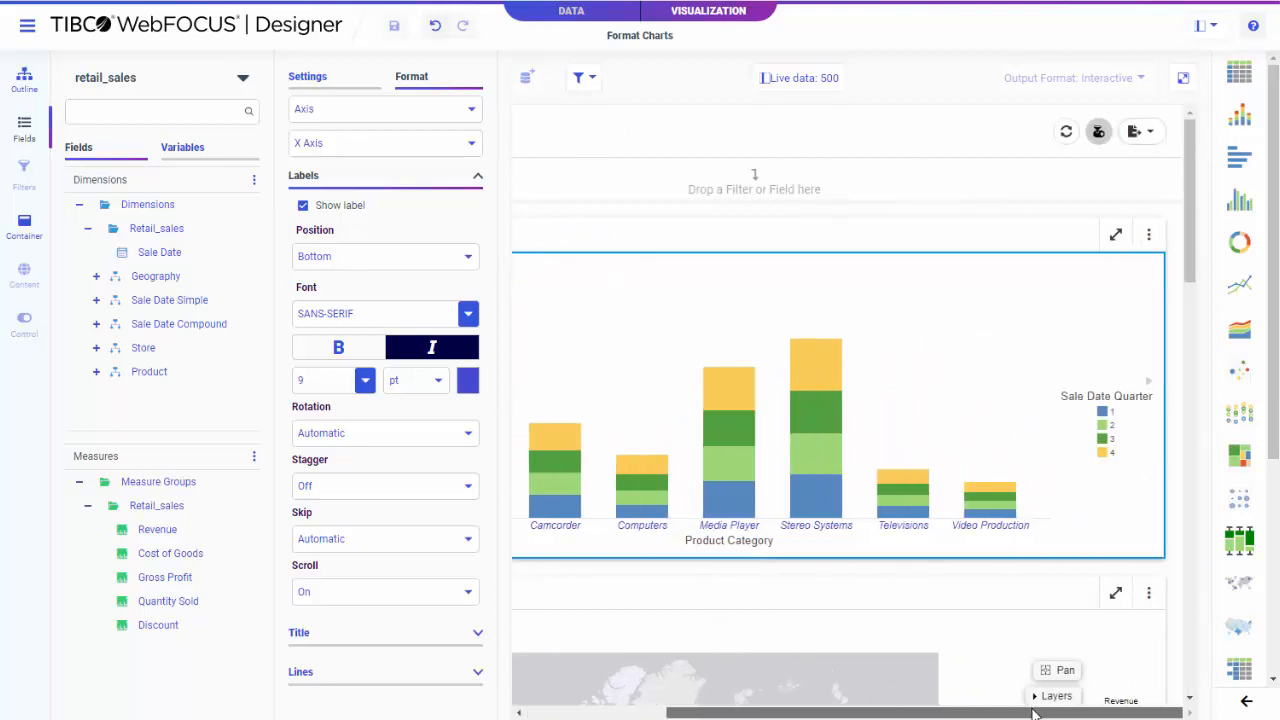
pyautogui.click(474, 110)
pyautogui.click(352, 173)
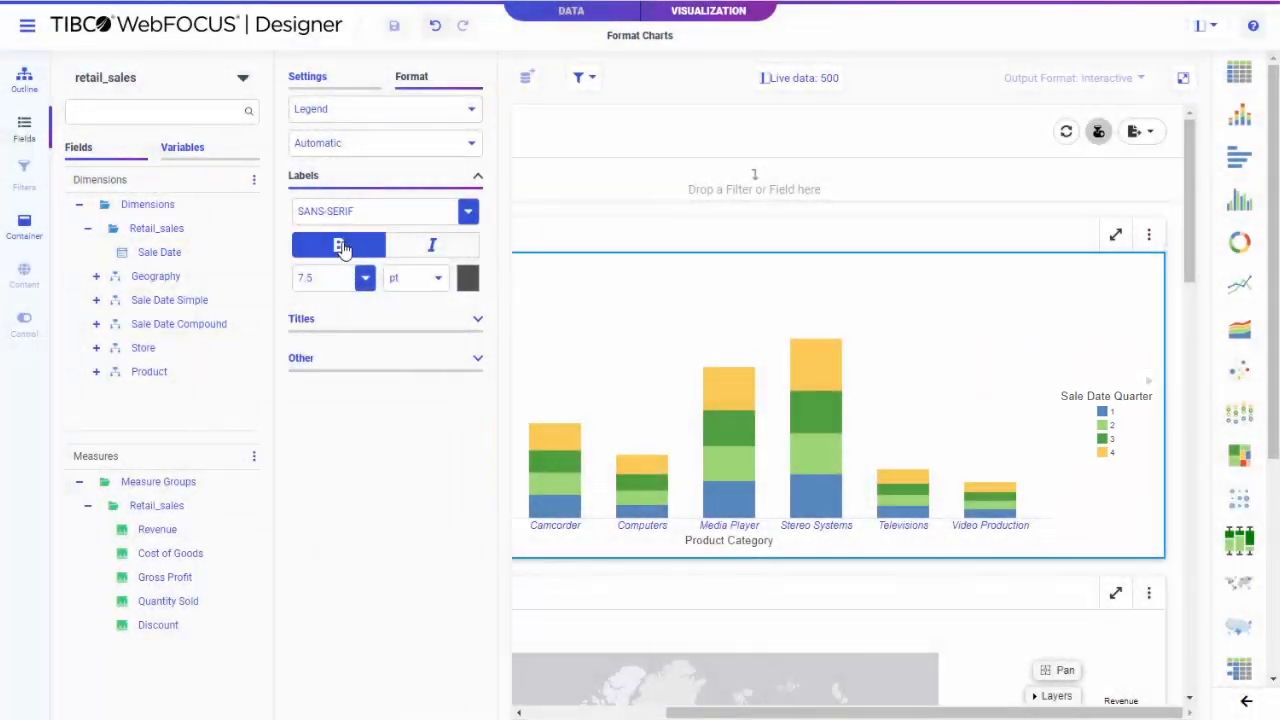
pyautogui.click(340, 248)
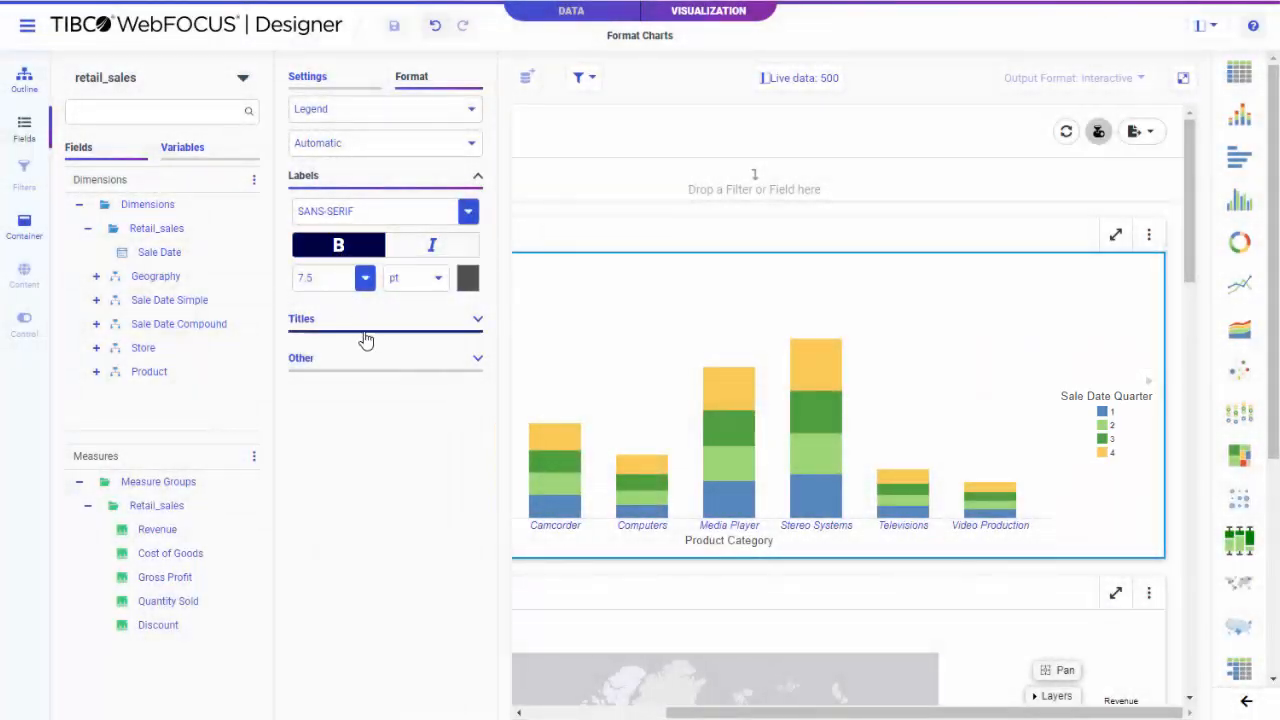
# Give the chart's legend a custom yellow background, color #ffdd64.
pyautogui.click(424, 362)
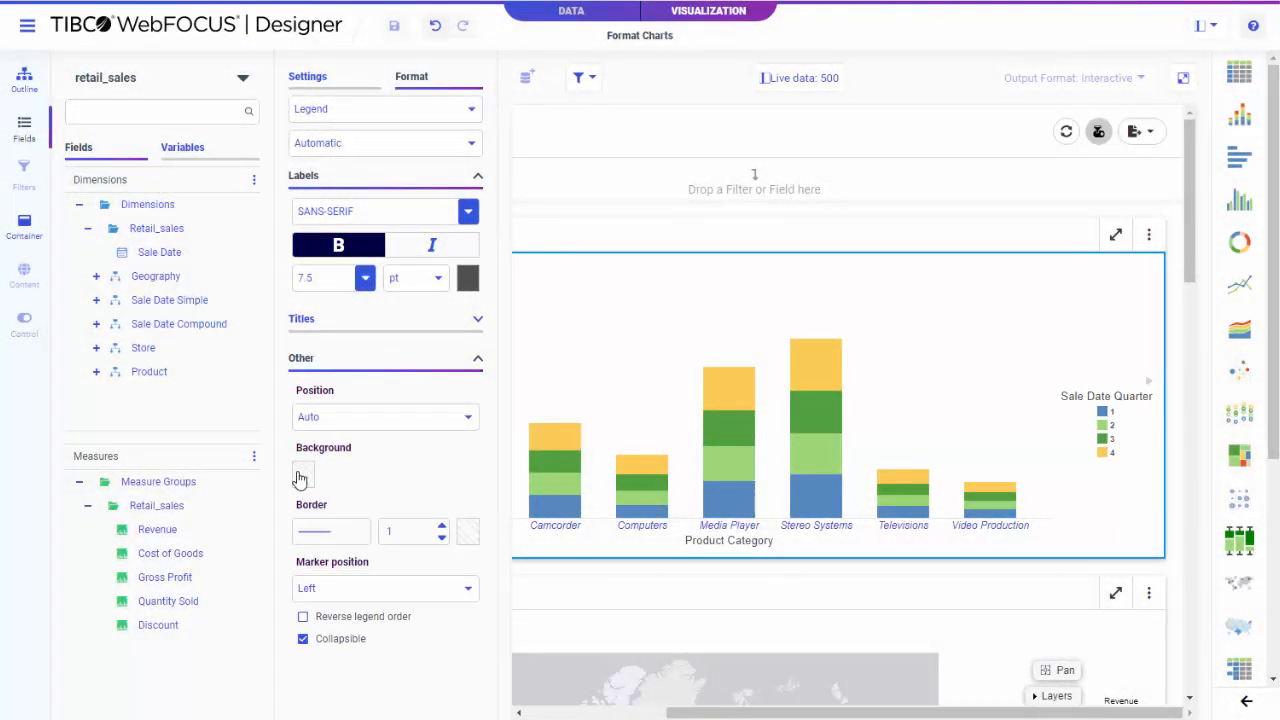
pyautogui.click(303, 474)
pyautogui.click(457, 512)
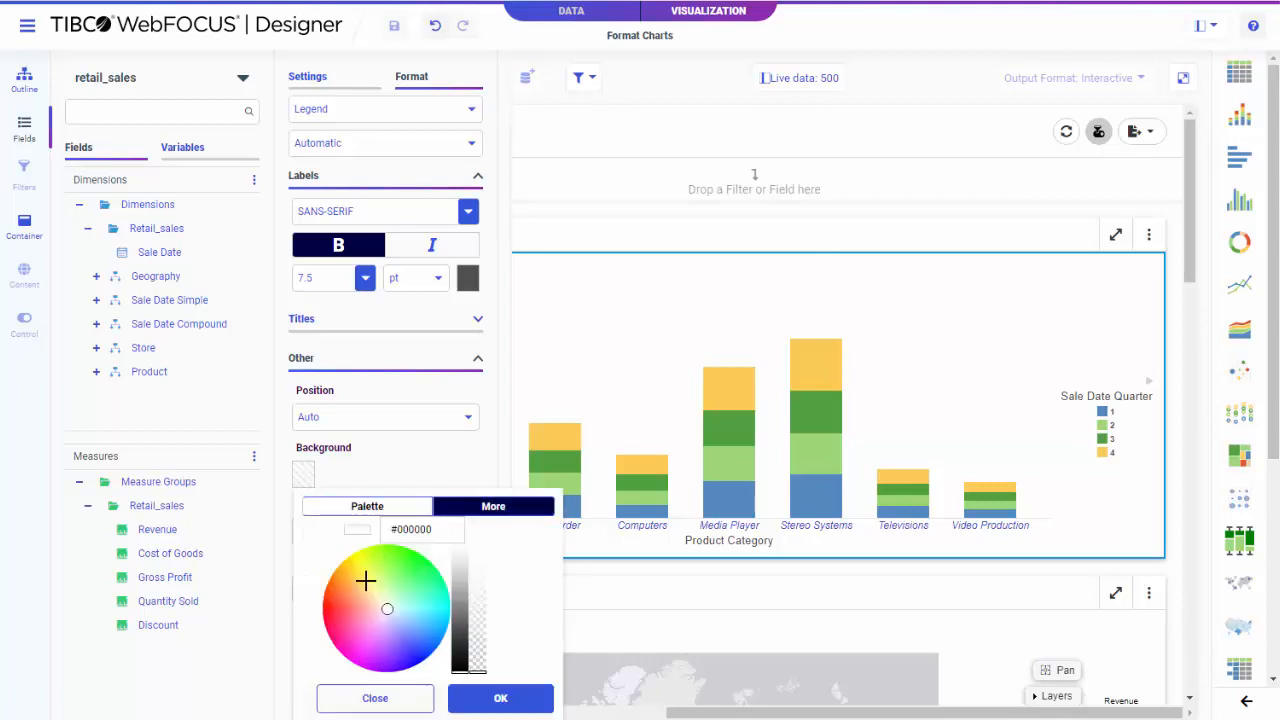
pyautogui.click(353, 573)
pyautogui.moveTo(458, 559); pyautogui.dragTo(463, 544)
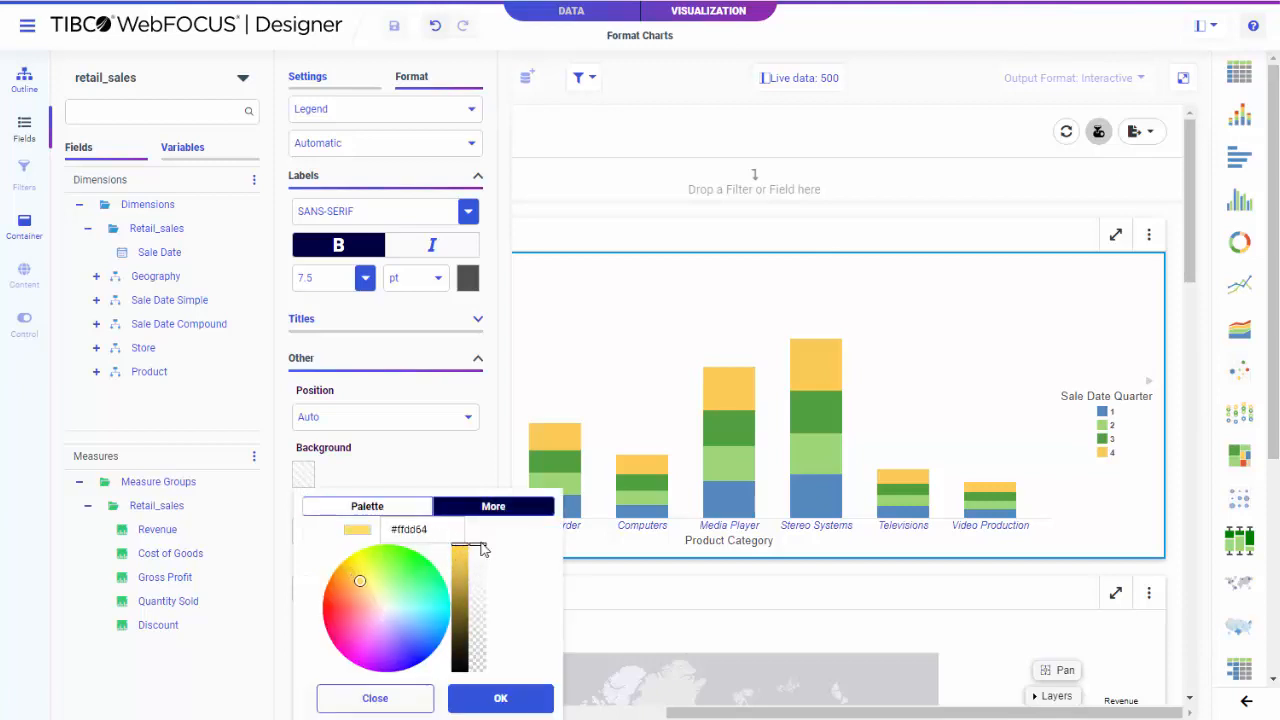
pyautogui.click(500, 698)
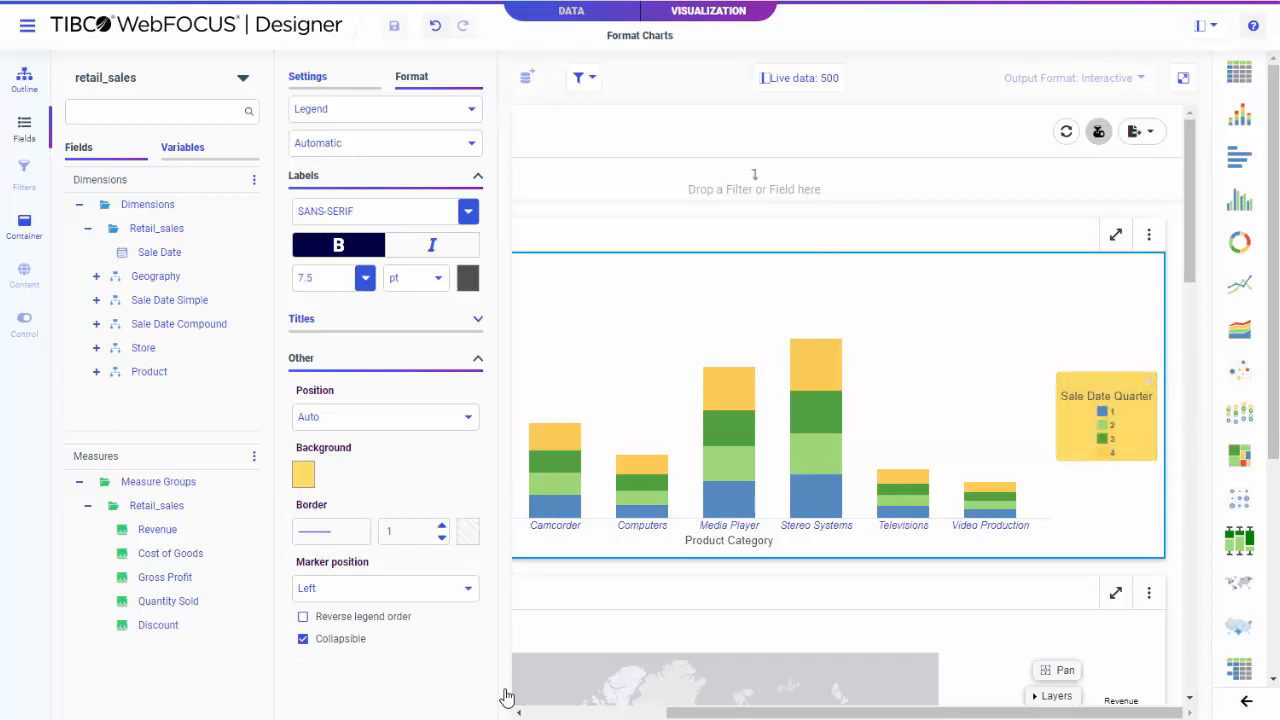
# Turn on staggering for the X axis labels of the Quarterly Product Sales chart.
pyautogui.click(533, 713)
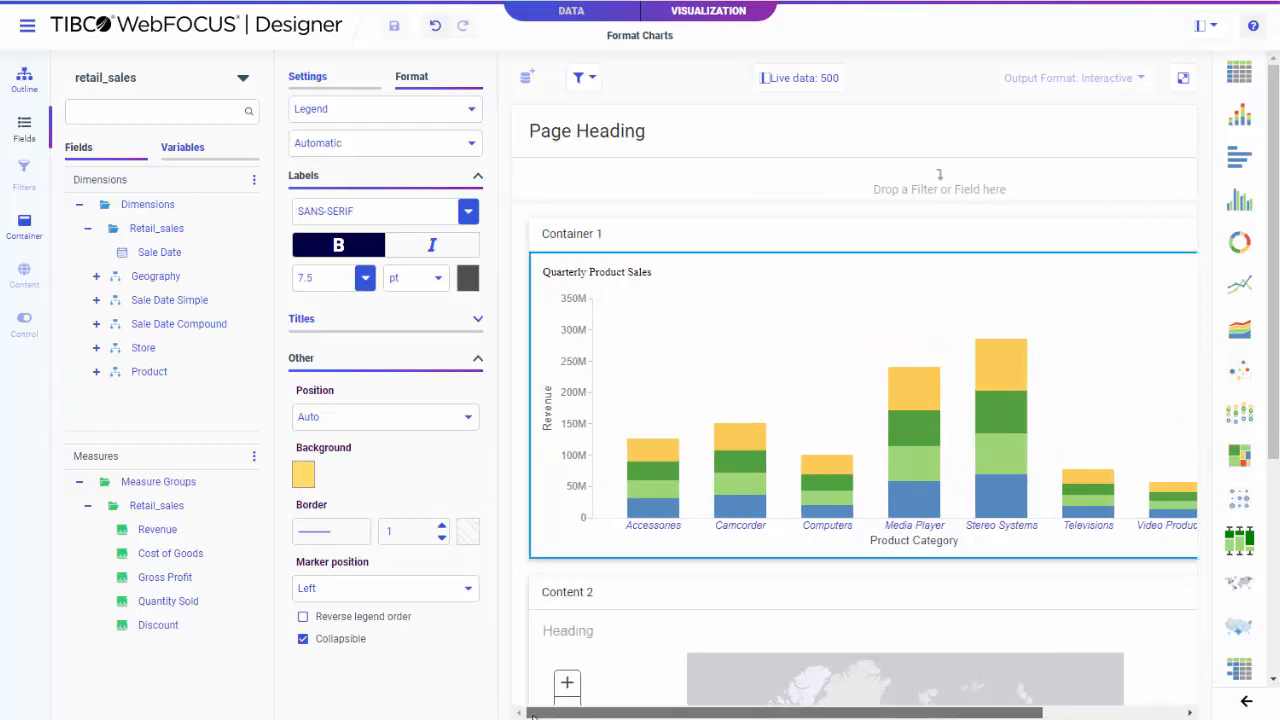
pyautogui.click(398, 115)
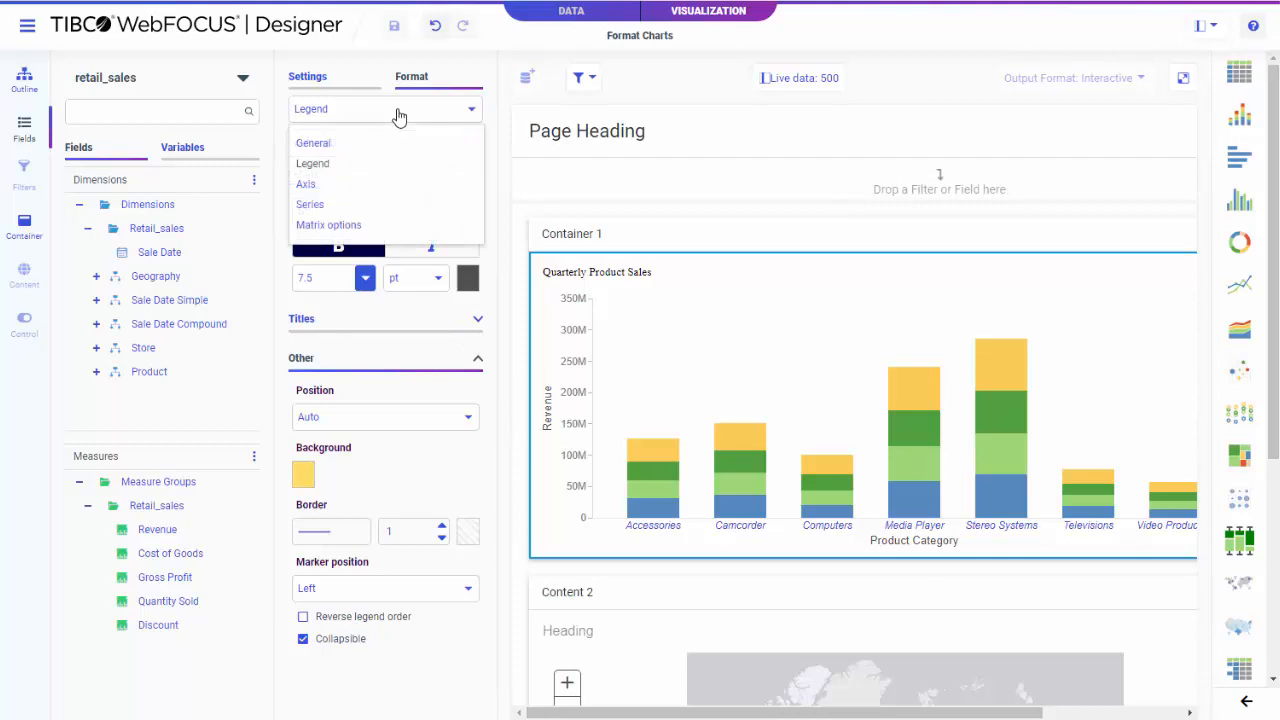
pyautogui.click(363, 185)
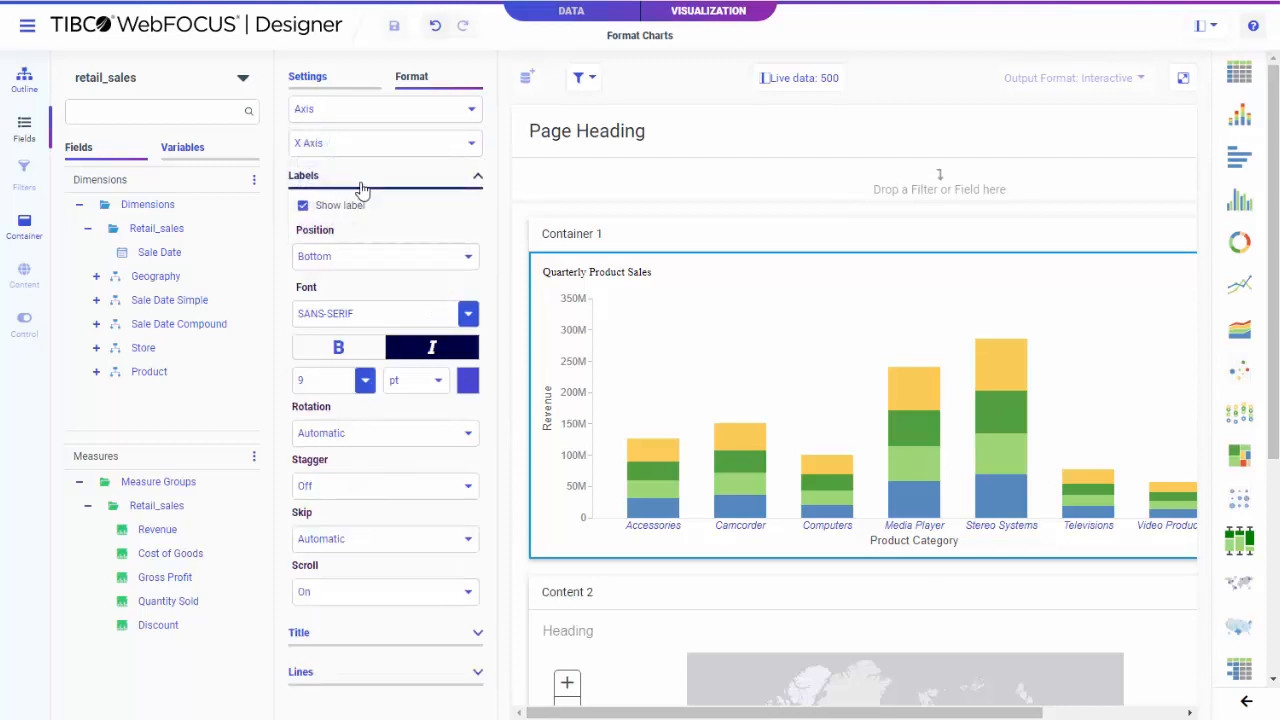
pyautogui.click(368, 486)
pyautogui.click(366, 539)
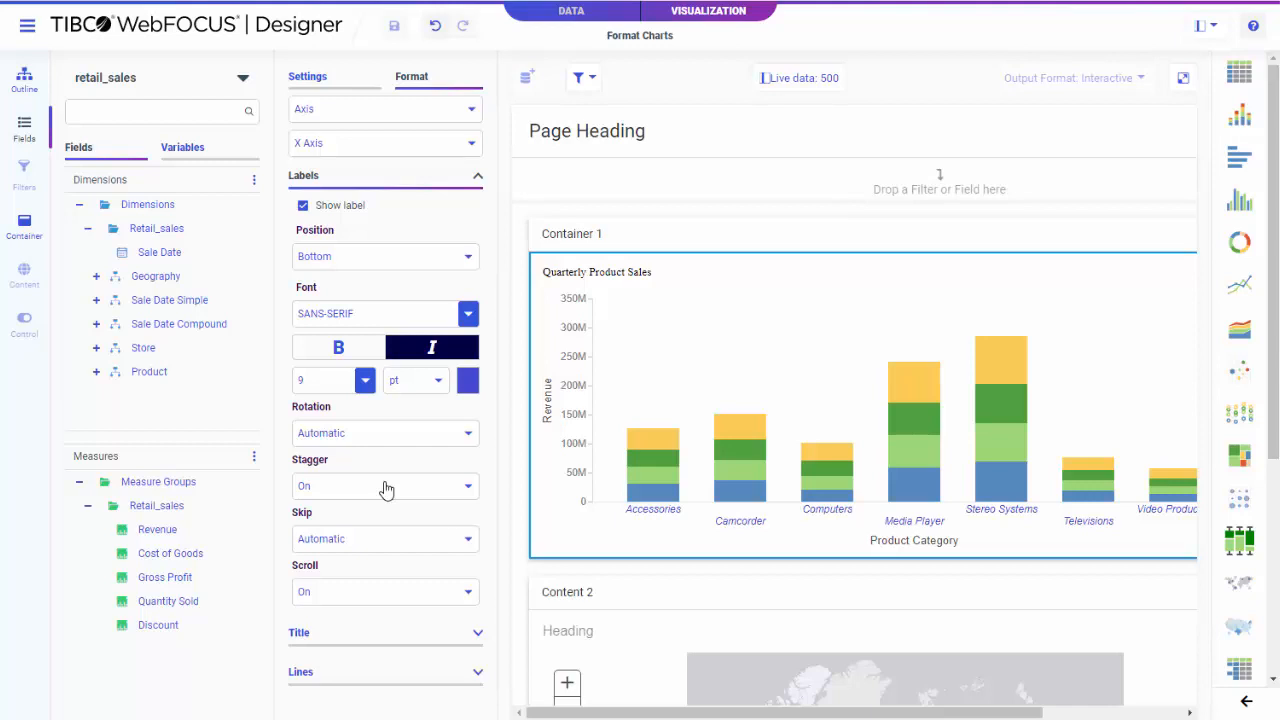
# Turn on data labels for all series of the Quarterly Product Sales chart.
pyautogui.click(418, 115)
pyautogui.click(371, 209)
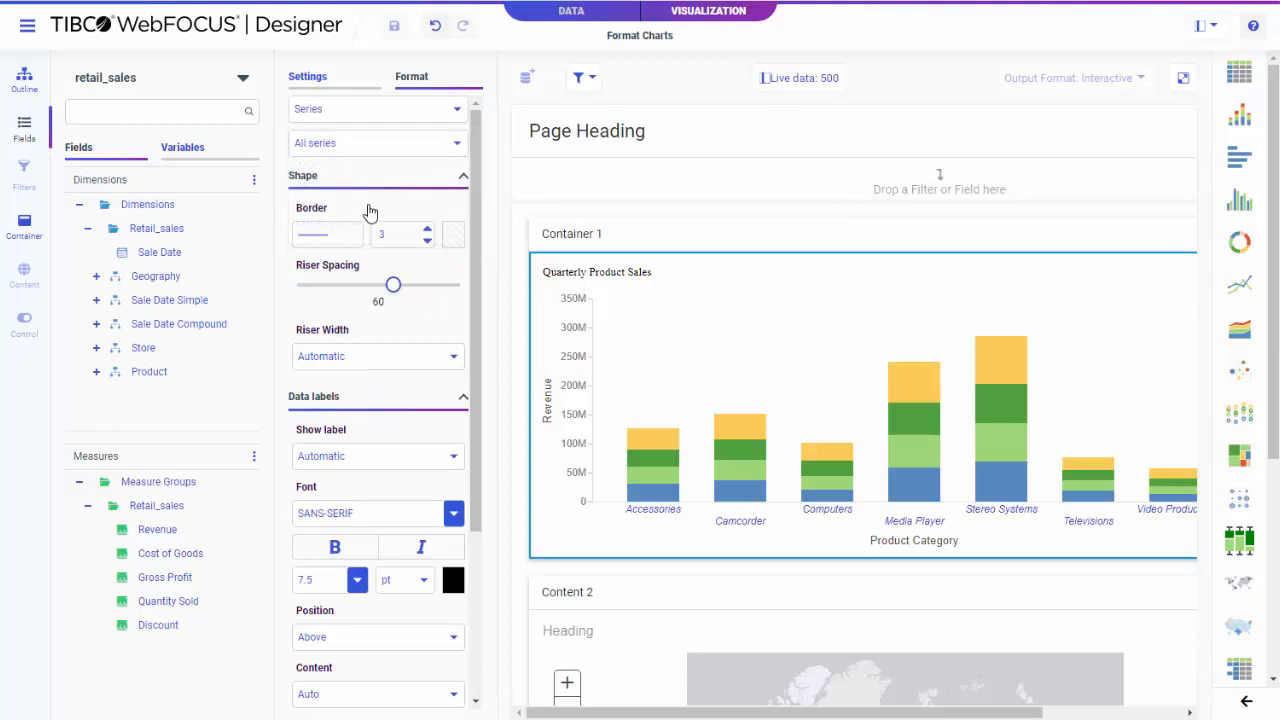
pyautogui.scroll(-1, 371, 222)
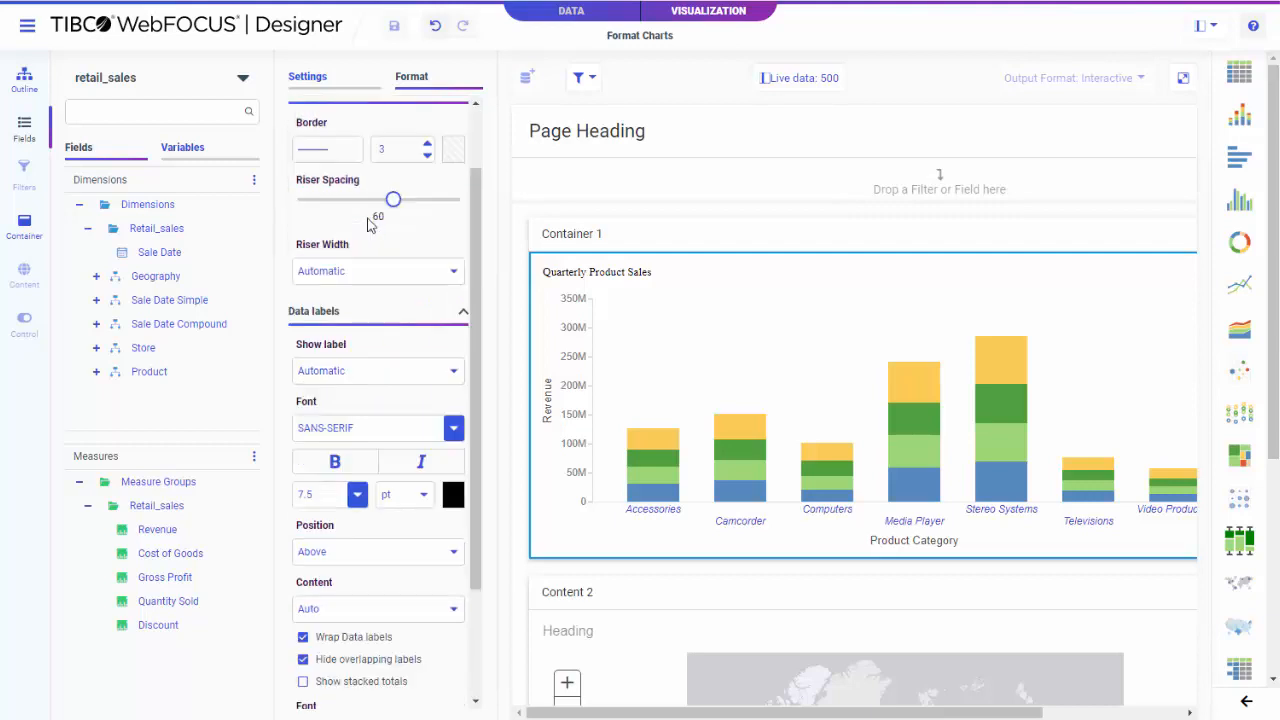
pyautogui.click(356, 385)
pyautogui.click(338, 427)
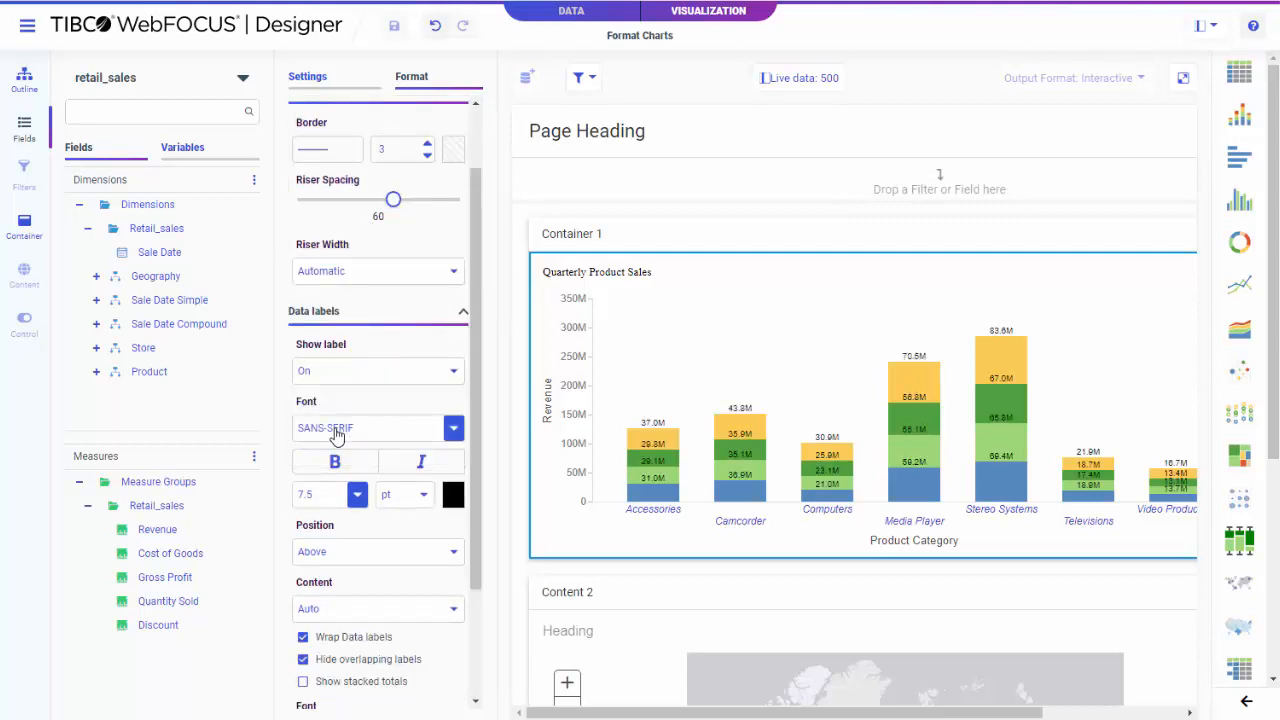
# Change the fill of Series 1 - 2 in the bar chart to the custom purple #be23d6.
pyautogui.scroll(1, 337, 432)
pyautogui.click(372, 146)
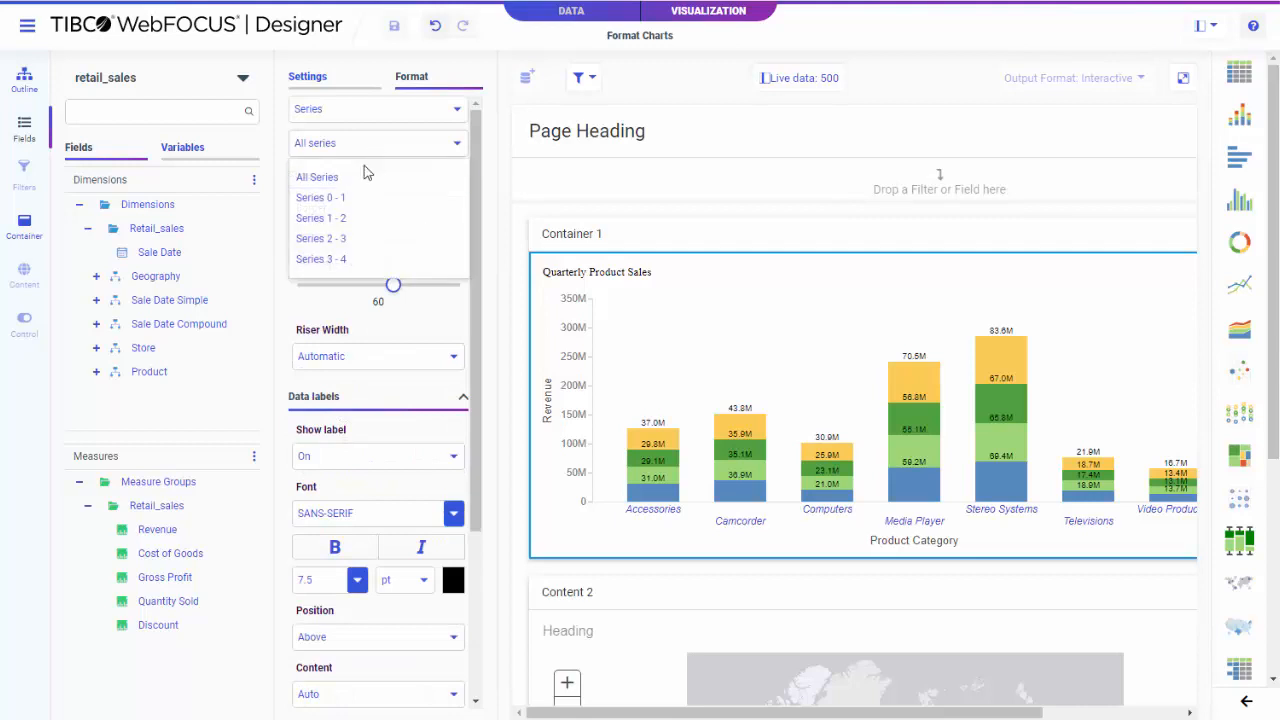
pyautogui.click(343, 219)
pyautogui.click(311, 292)
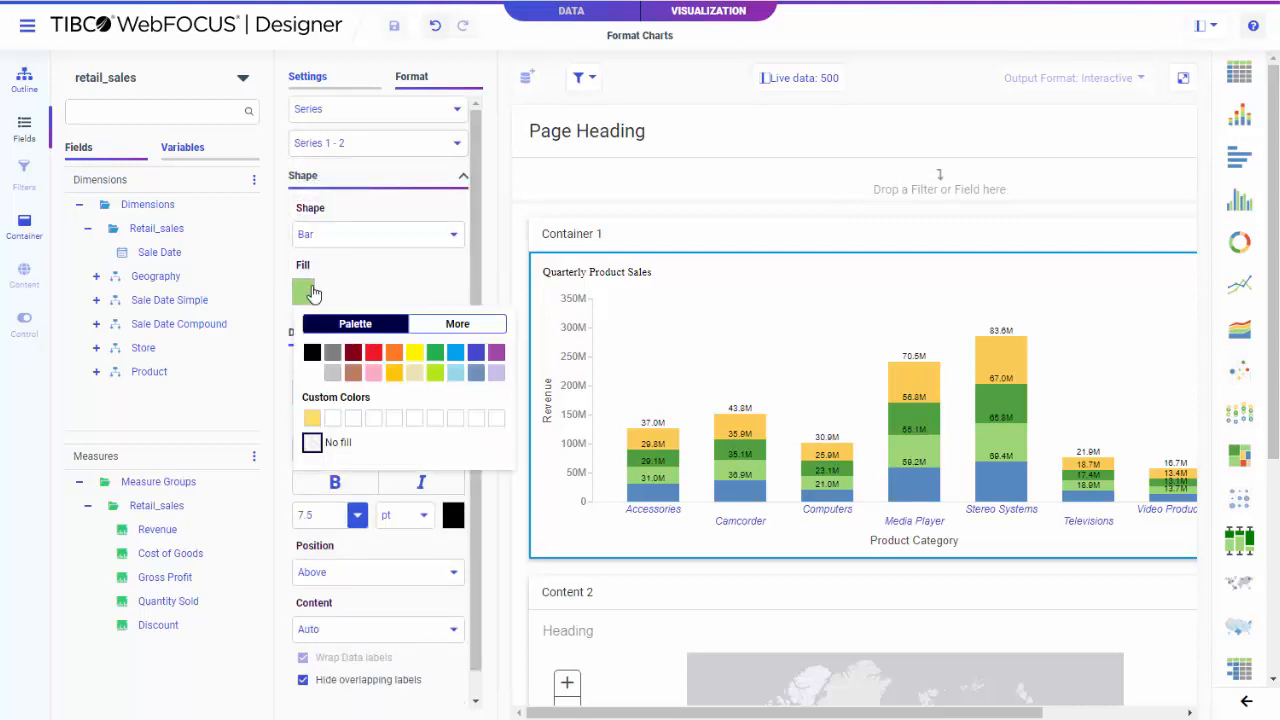
pyautogui.click(420, 323)
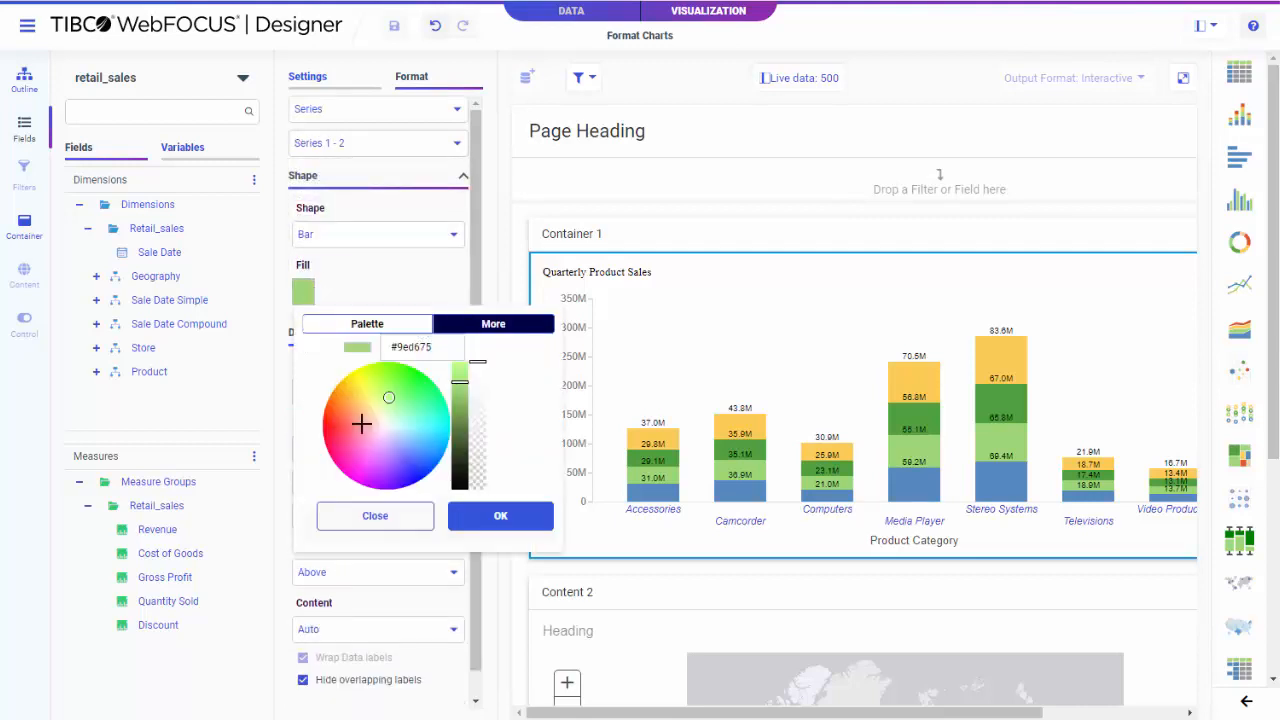
pyautogui.moveTo(364, 452); pyautogui.dragTo(367, 477)
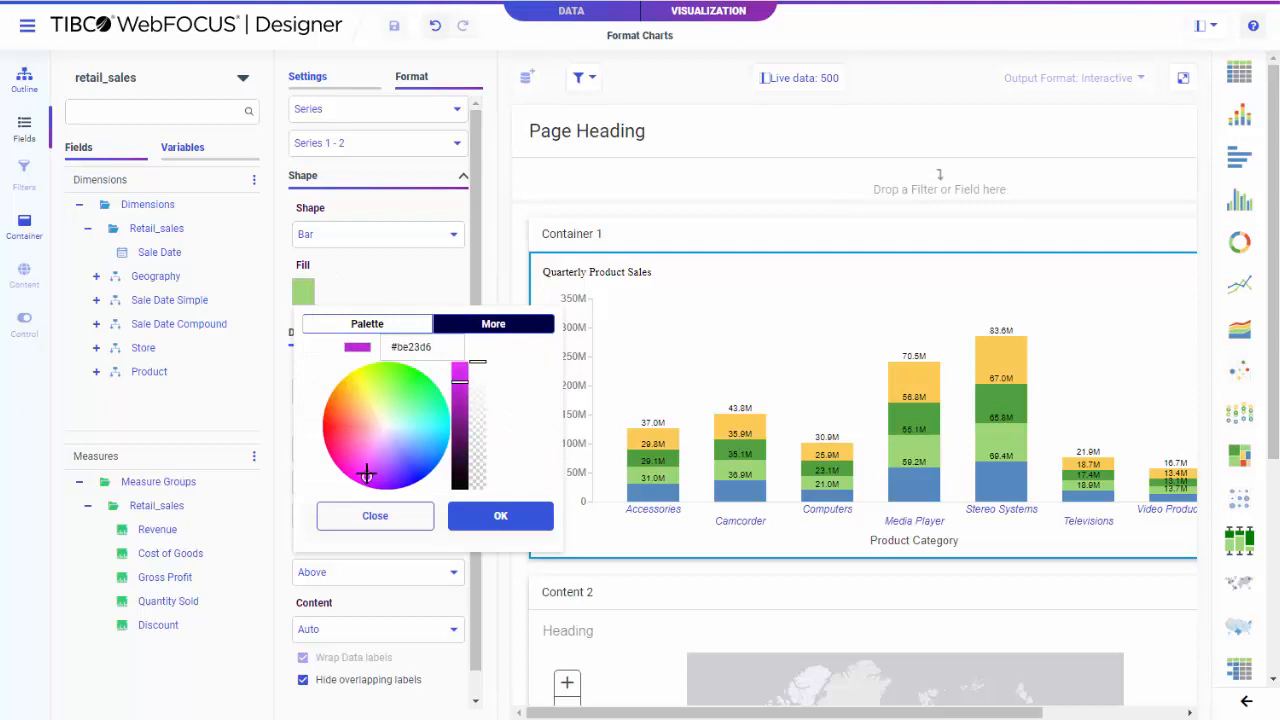
pyautogui.click(502, 515)
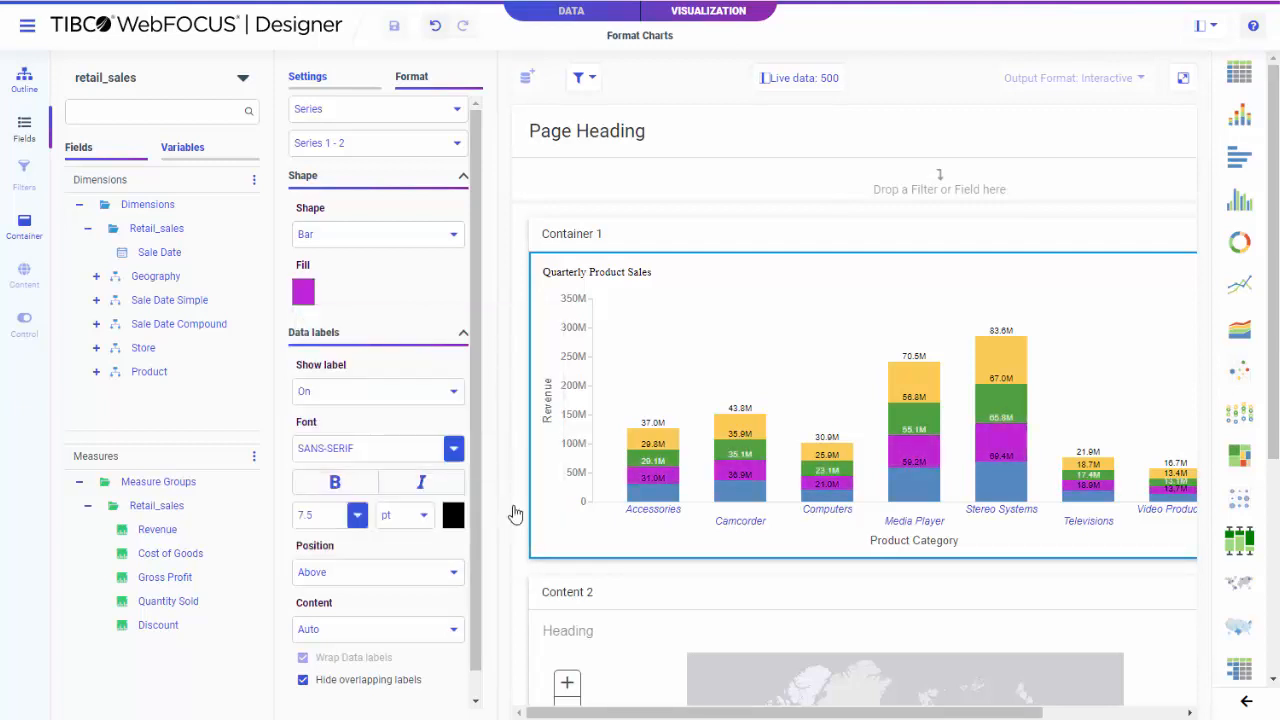
# Set the base map of the map in Content 2 to World Imagery.
pyautogui.scroll(-3, 520, 503)
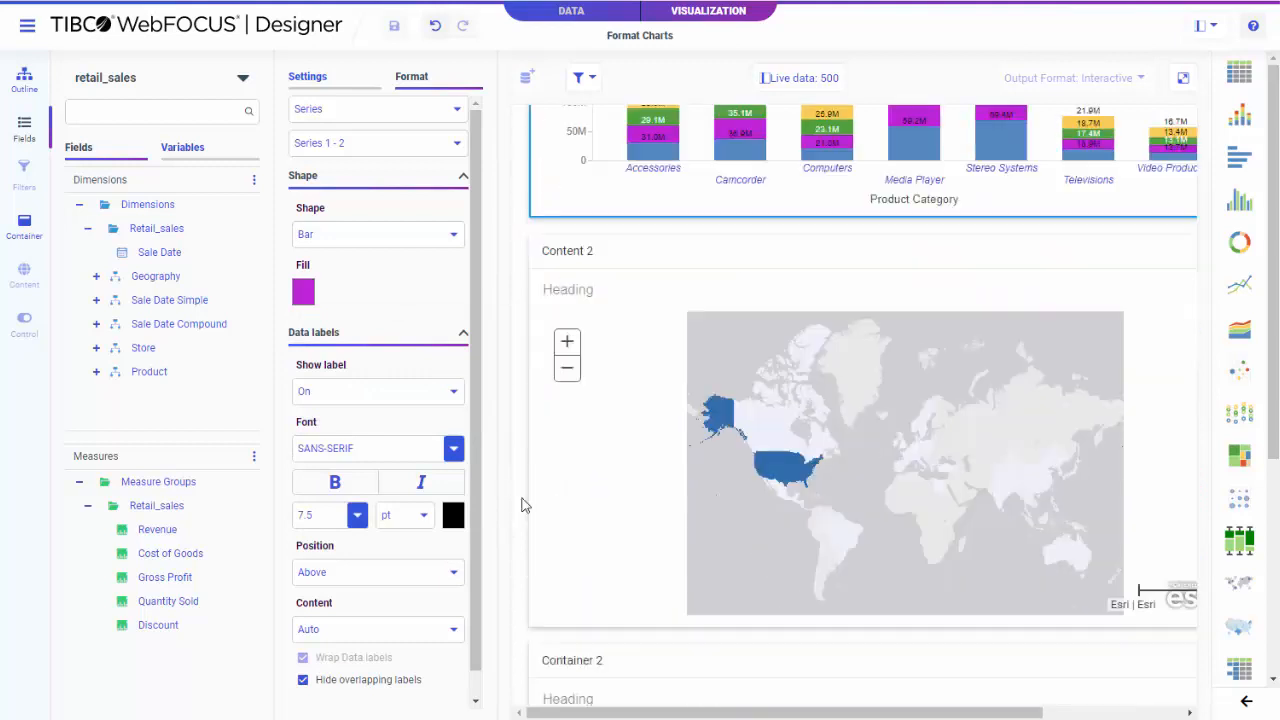
pyautogui.click(540, 503)
pyautogui.click(474, 110)
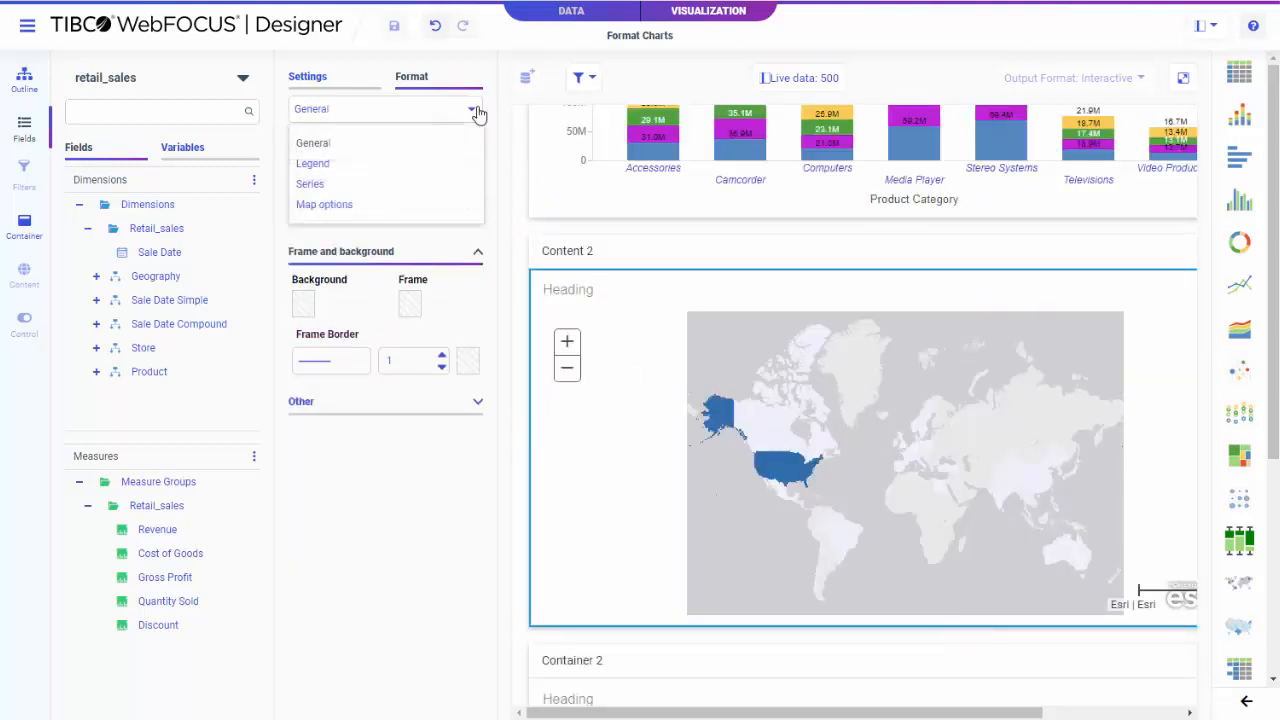
pyautogui.click(398, 207)
pyautogui.click(398, 207)
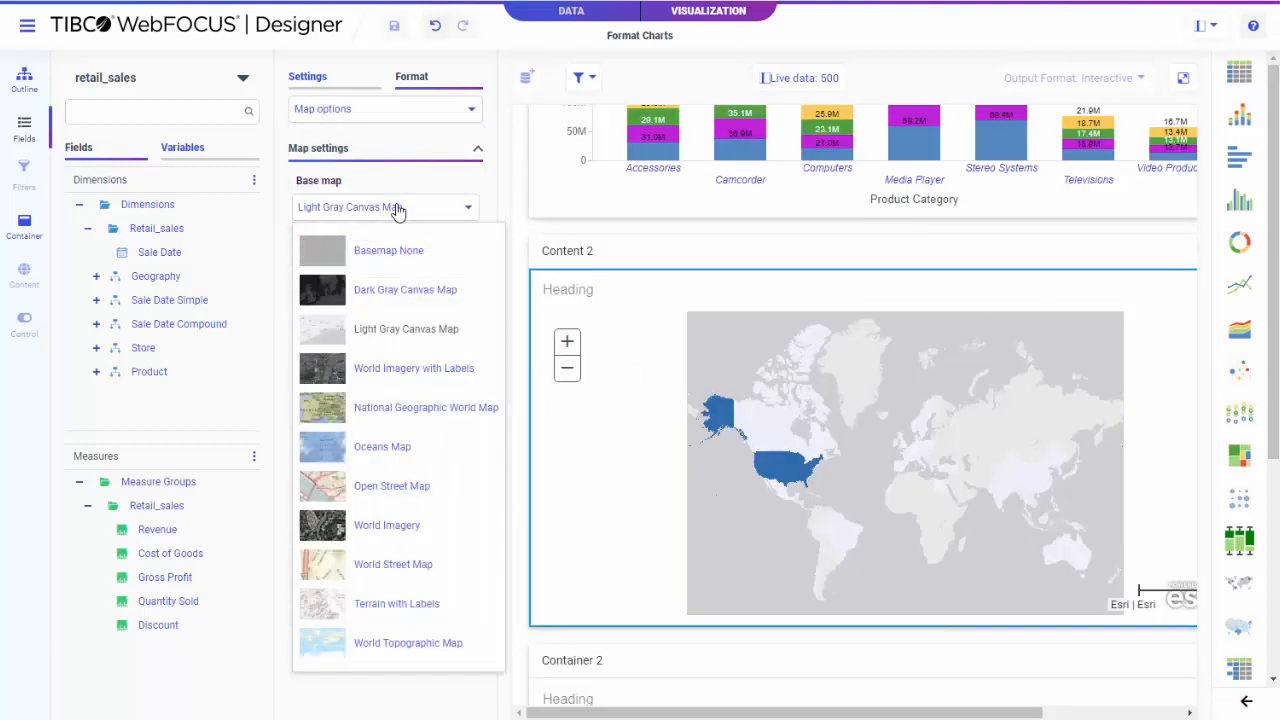
pyautogui.click(400, 525)
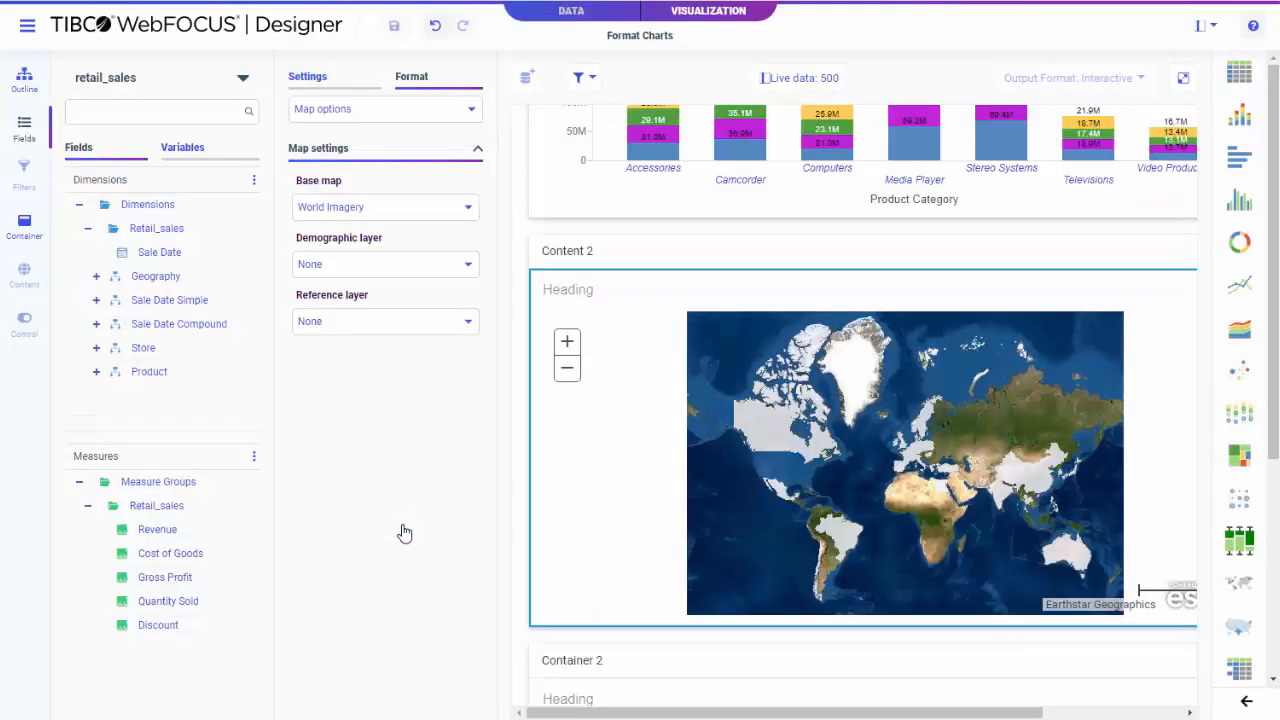
# Examine the demographic layer and reference layer choices available for the map.
pyautogui.click(468, 268)
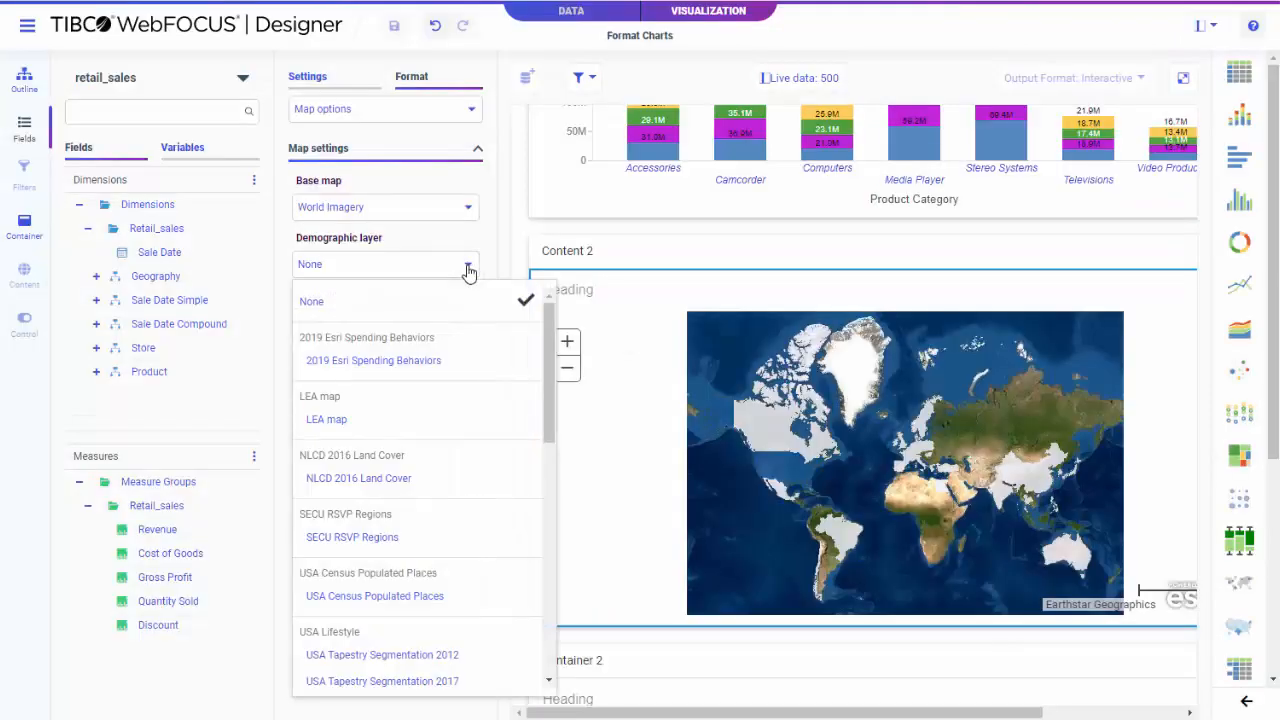
pyautogui.click(468, 266)
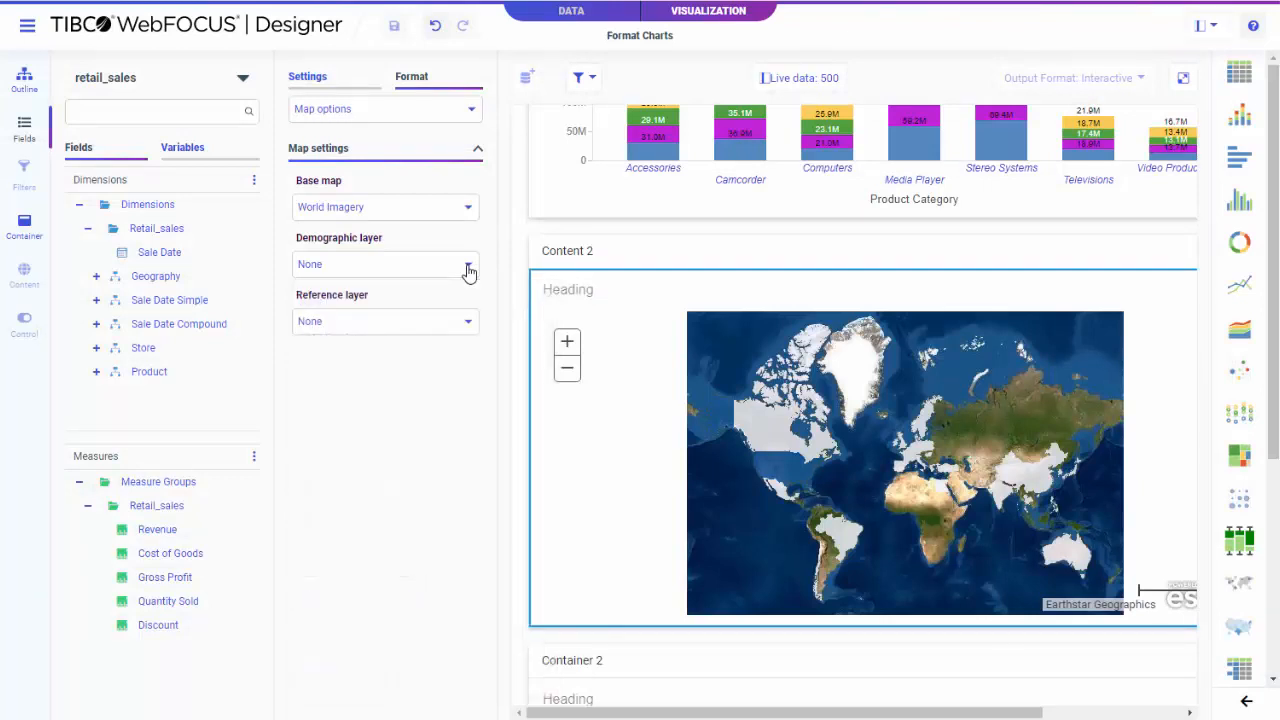
pyautogui.click(466, 323)
pyautogui.click(466, 323)
# Set the matrix lines of the ring chart in Container 2 to width 2 and red.
pyautogui.scroll(-3, 527, 395)
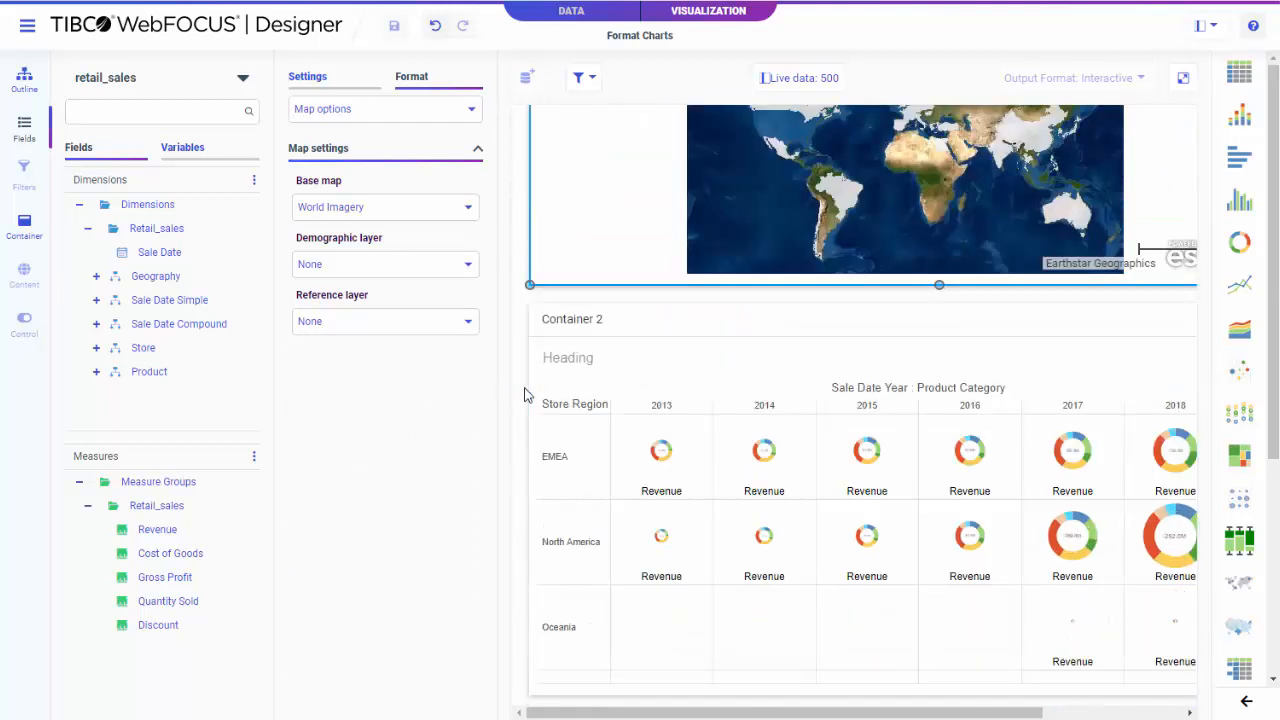
pyautogui.scroll(-2, 527, 395)
pyautogui.click(606, 408)
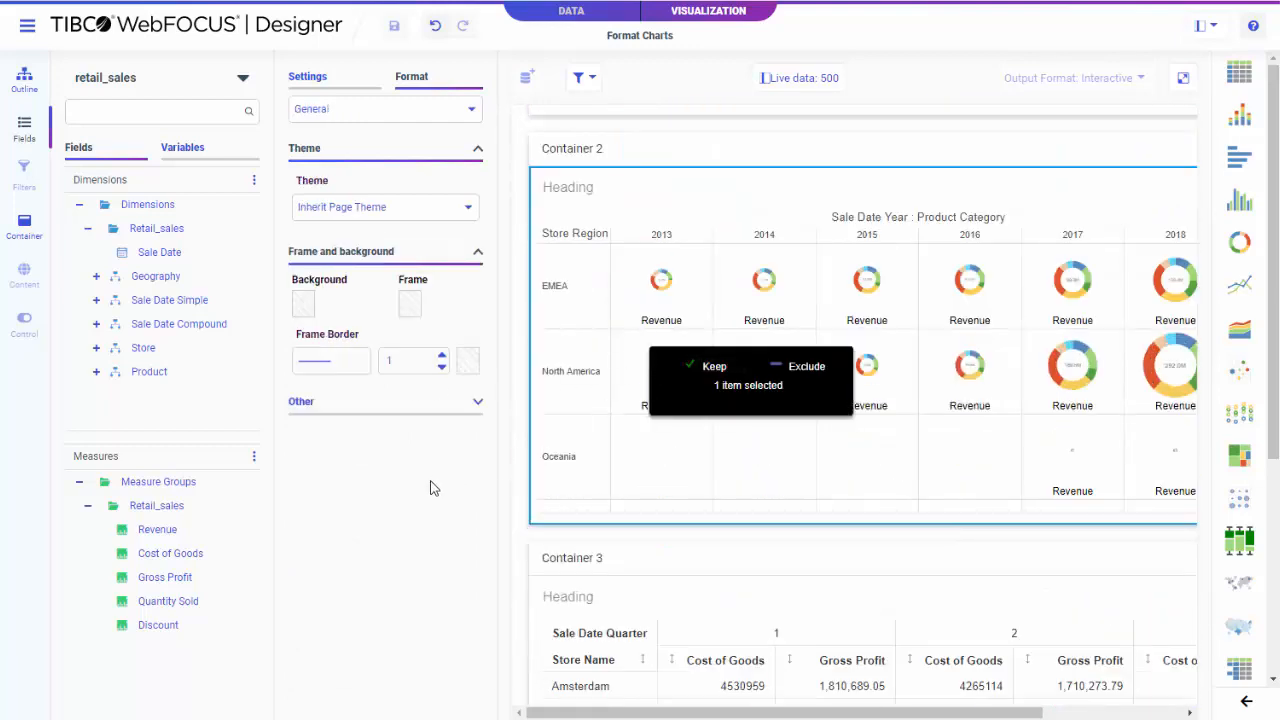
pyautogui.click(474, 112)
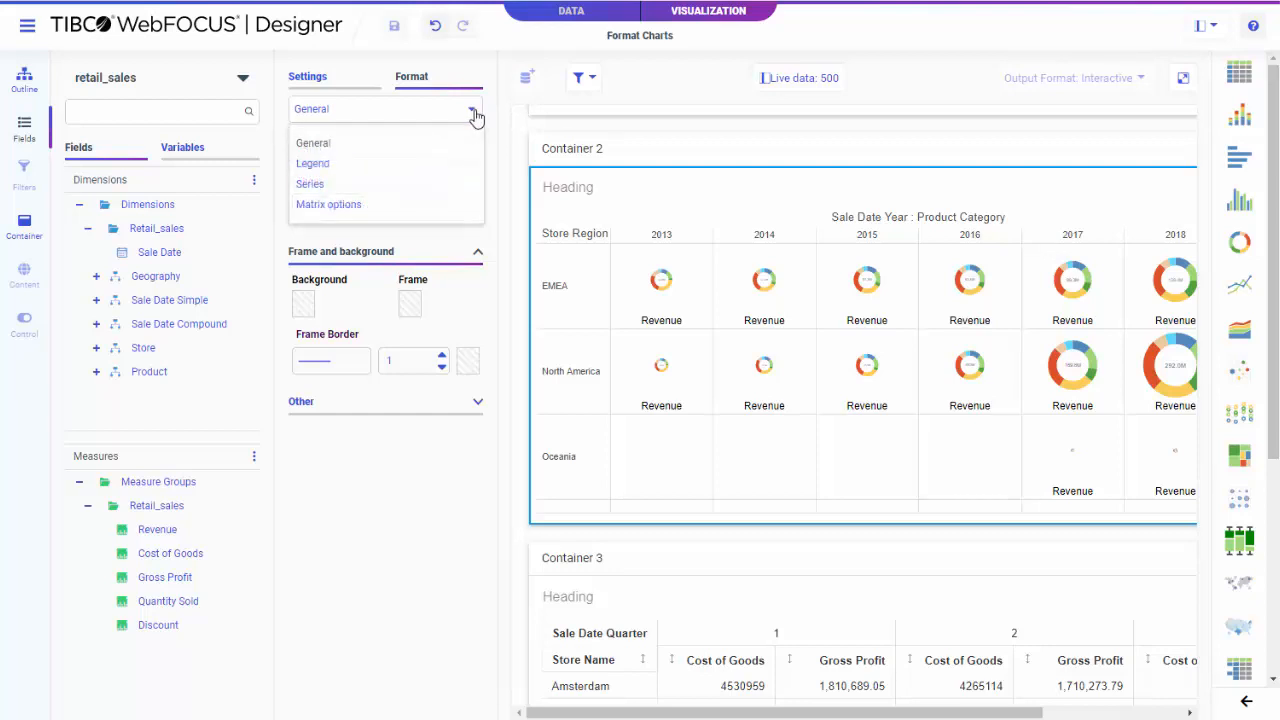
pyautogui.click(393, 205)
pyautogui.click(421, 354)
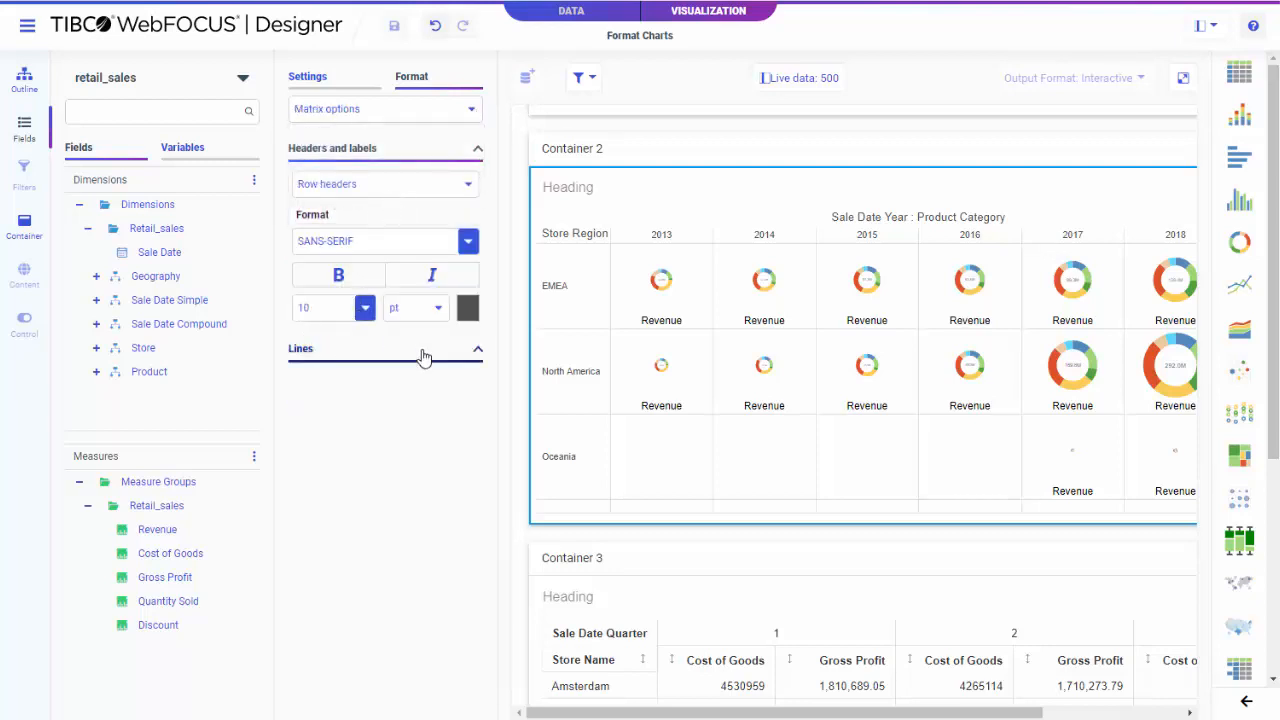
pyautogui.click(441, 401)
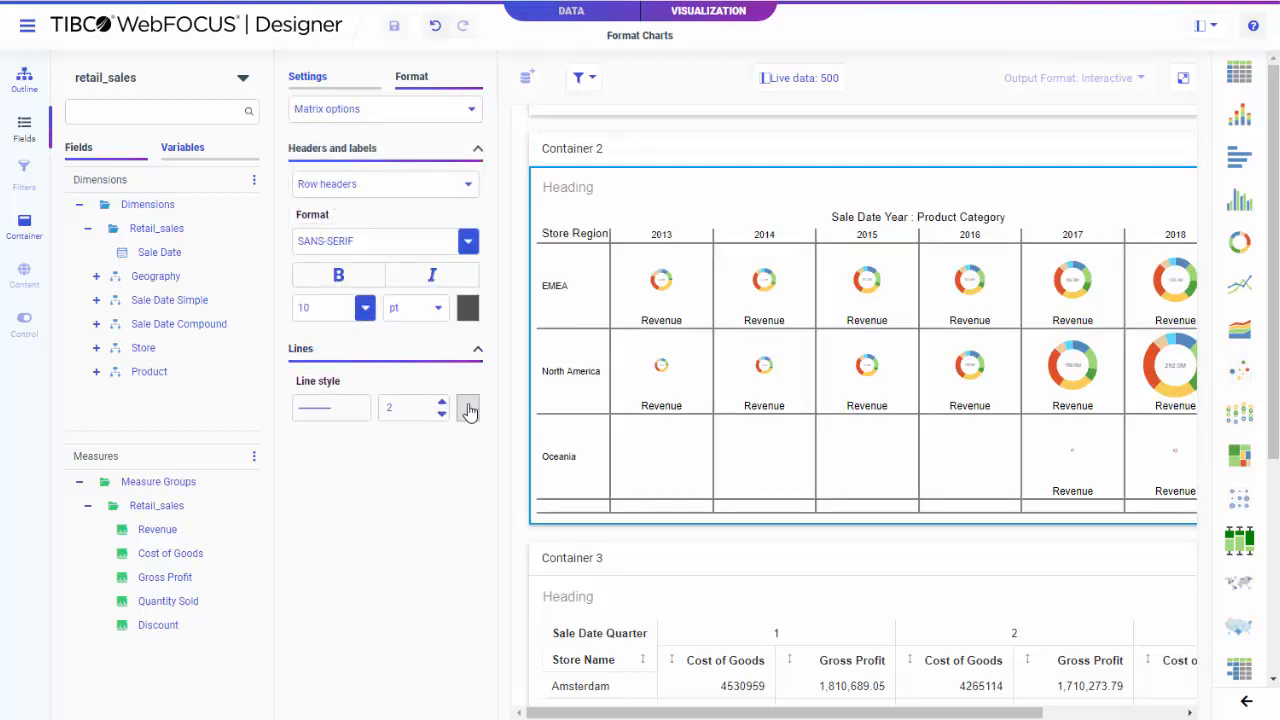
pyautogui.click(467, 407)
pyautogui.click(538, 469)
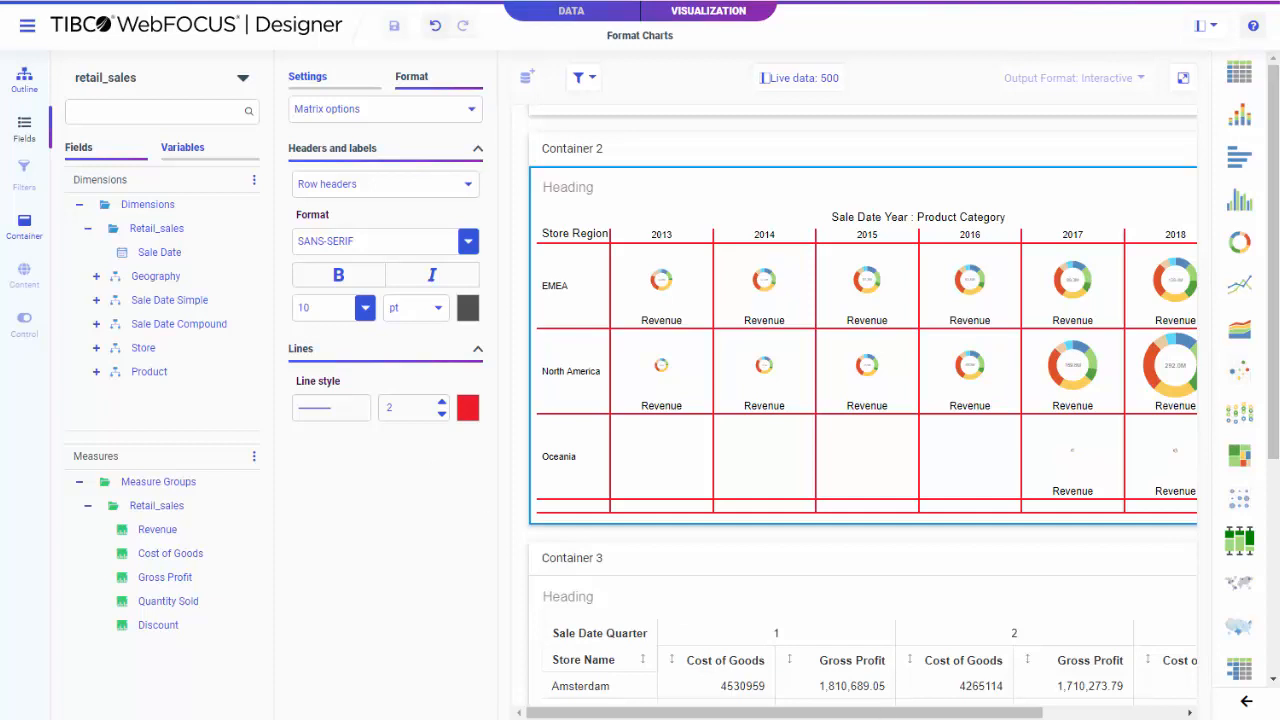
# Turn on alternate row color for the data grid in Container 3 and set it to the custom yellow.
pyautogui.scroll(-3, 850, 650)
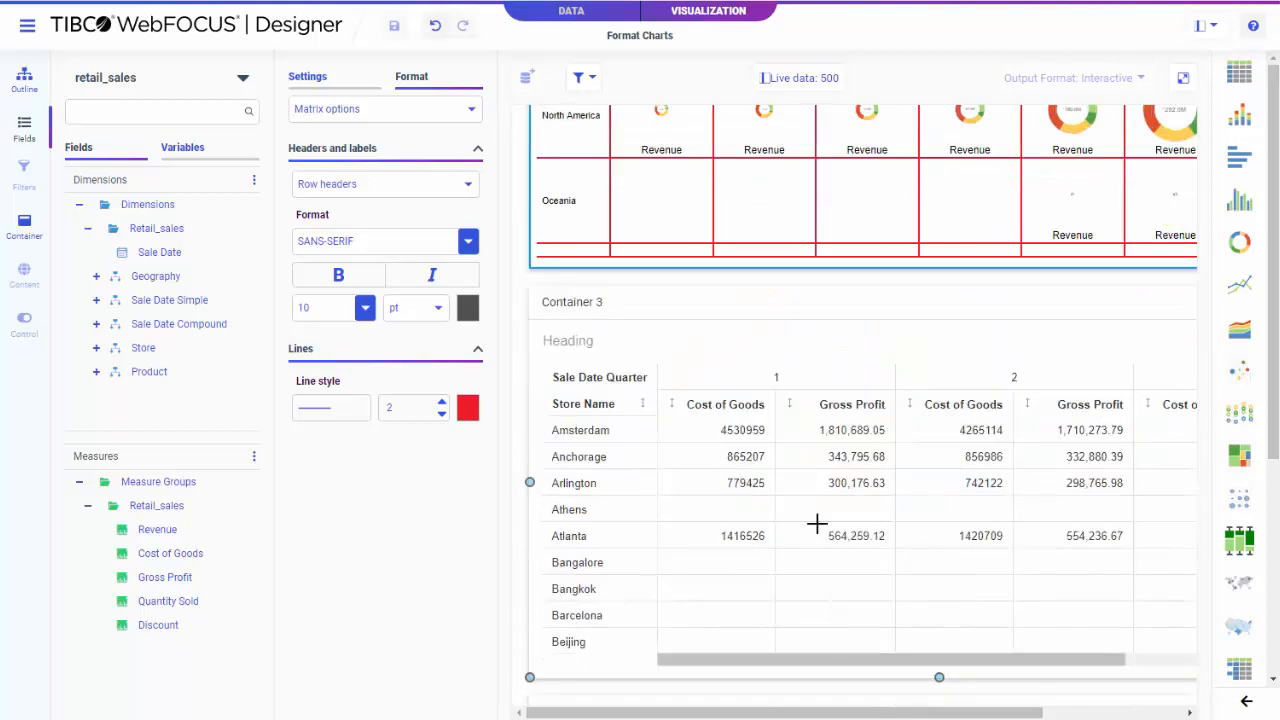
pyautogui.click(817, 524)
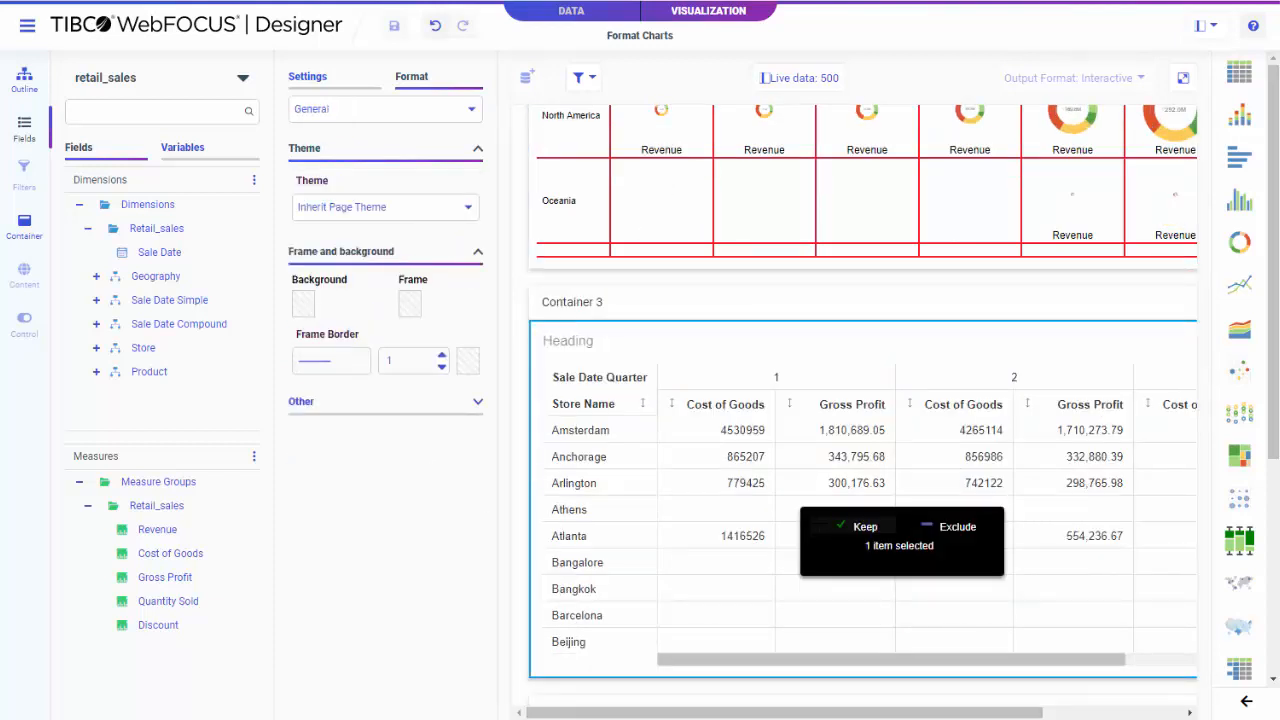
pyautogui.click(390, 112)
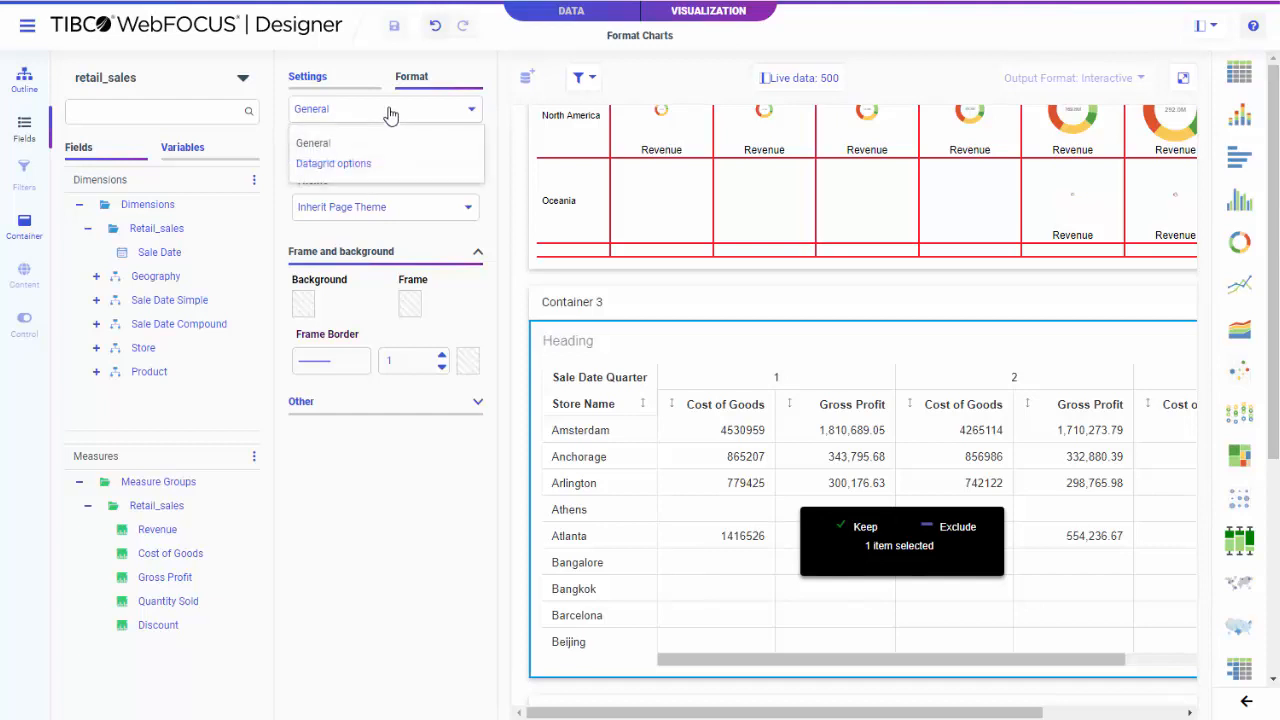
pyautogui.click(363, 163)
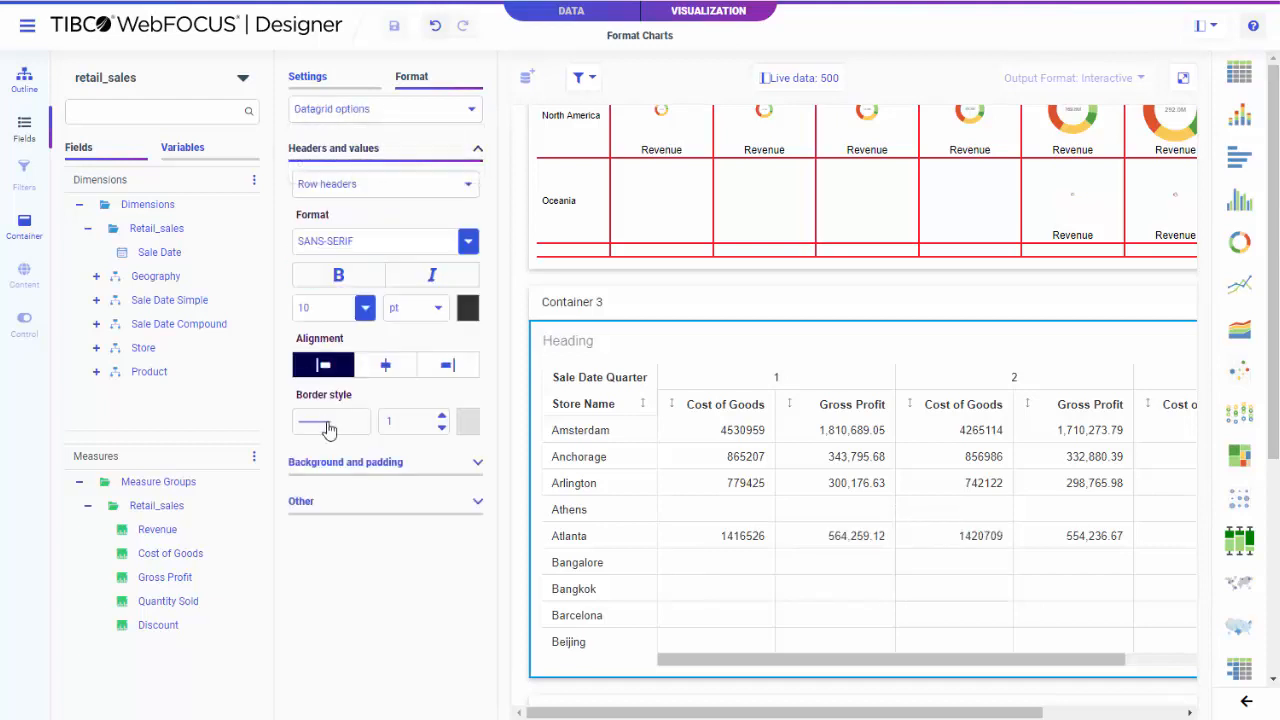
pyautogui.click(387, 504)
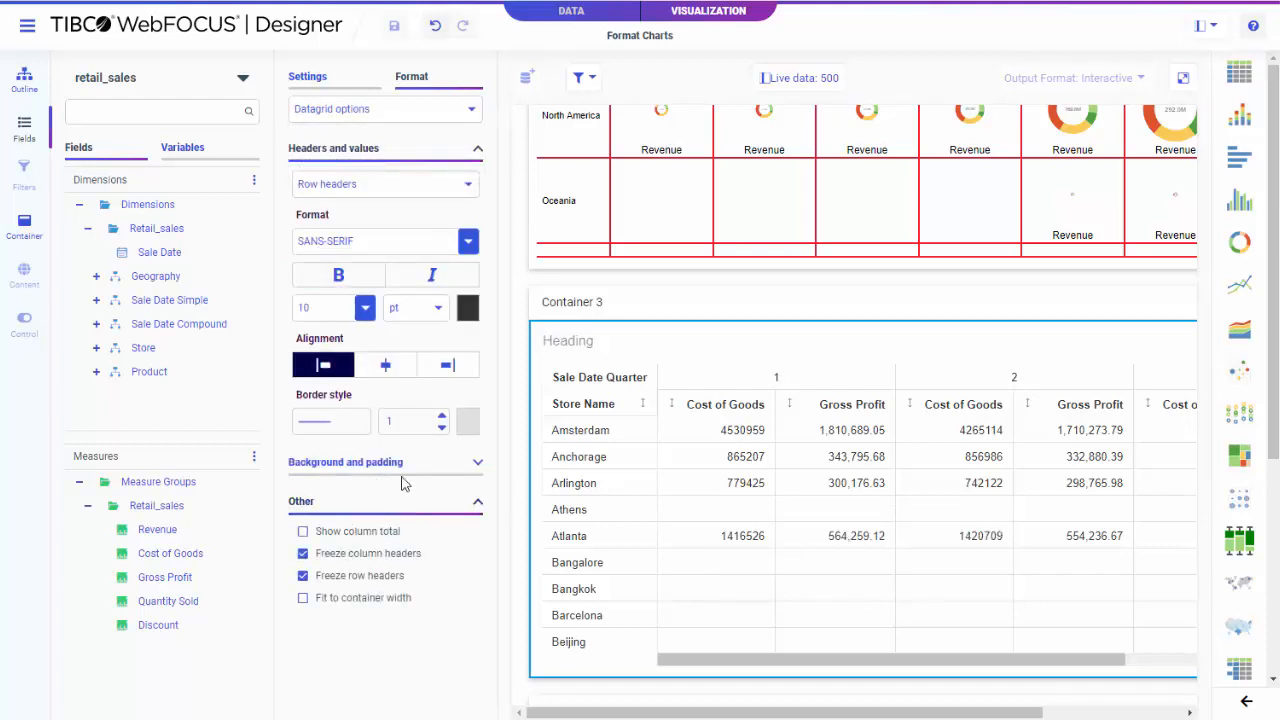
pyautogui.click(400, 466)
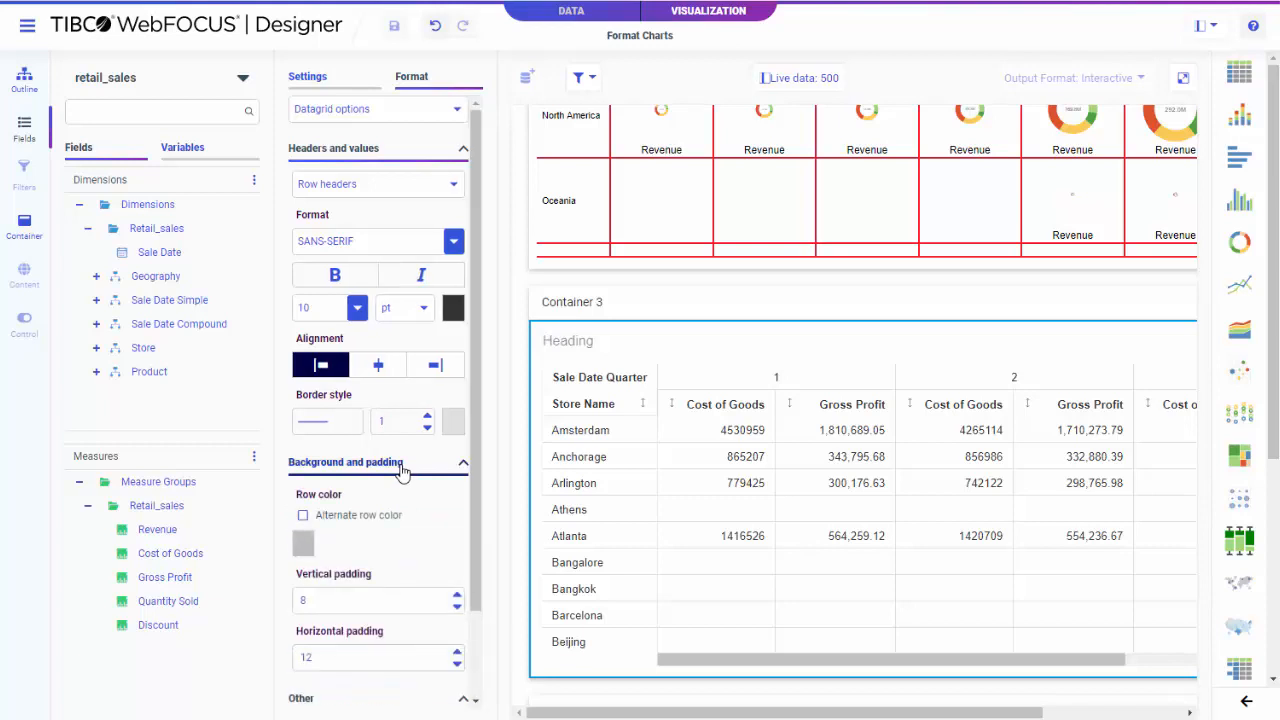
pyautogui.click(303, 515)
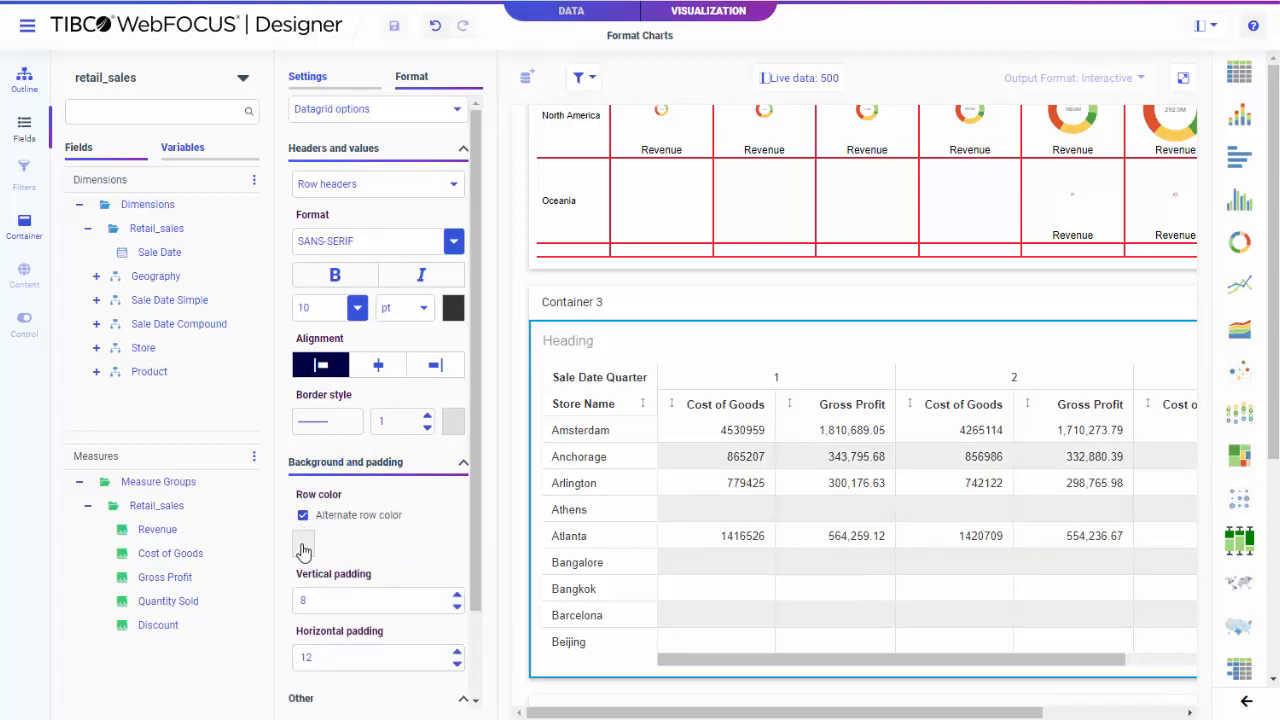
pyautogui.click(303, 549)
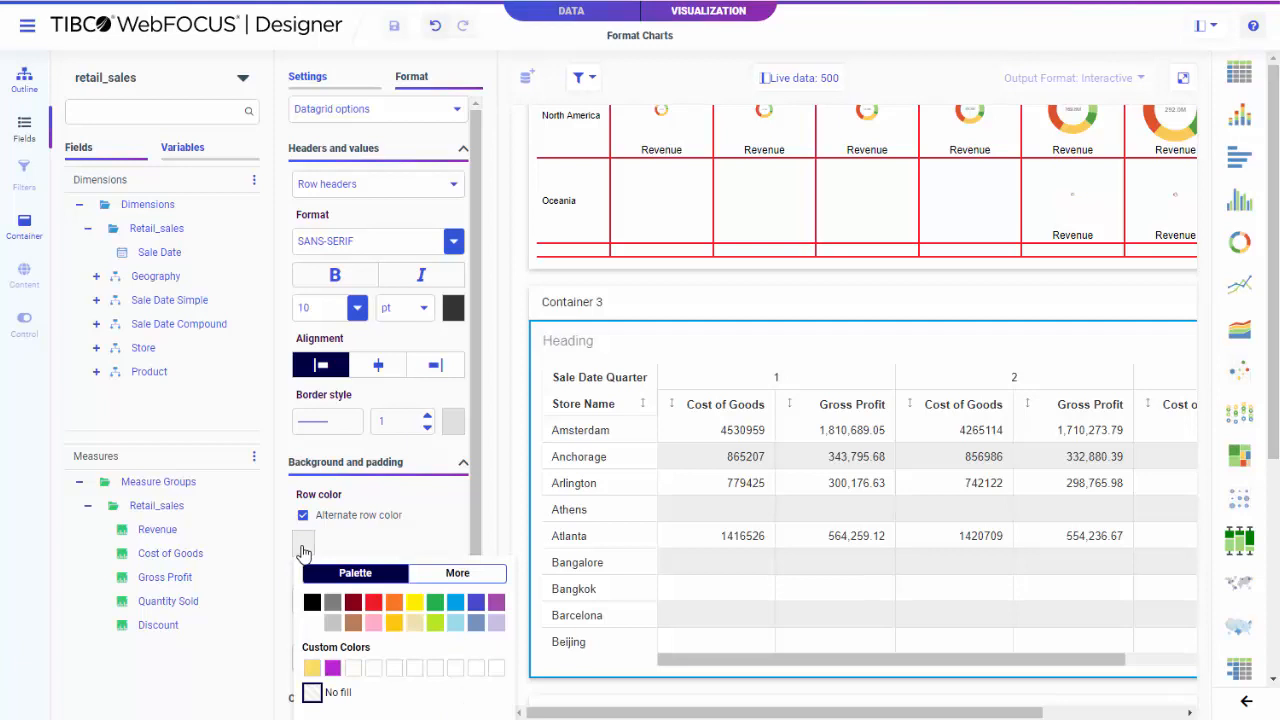
pyautogui.click(320, 662)
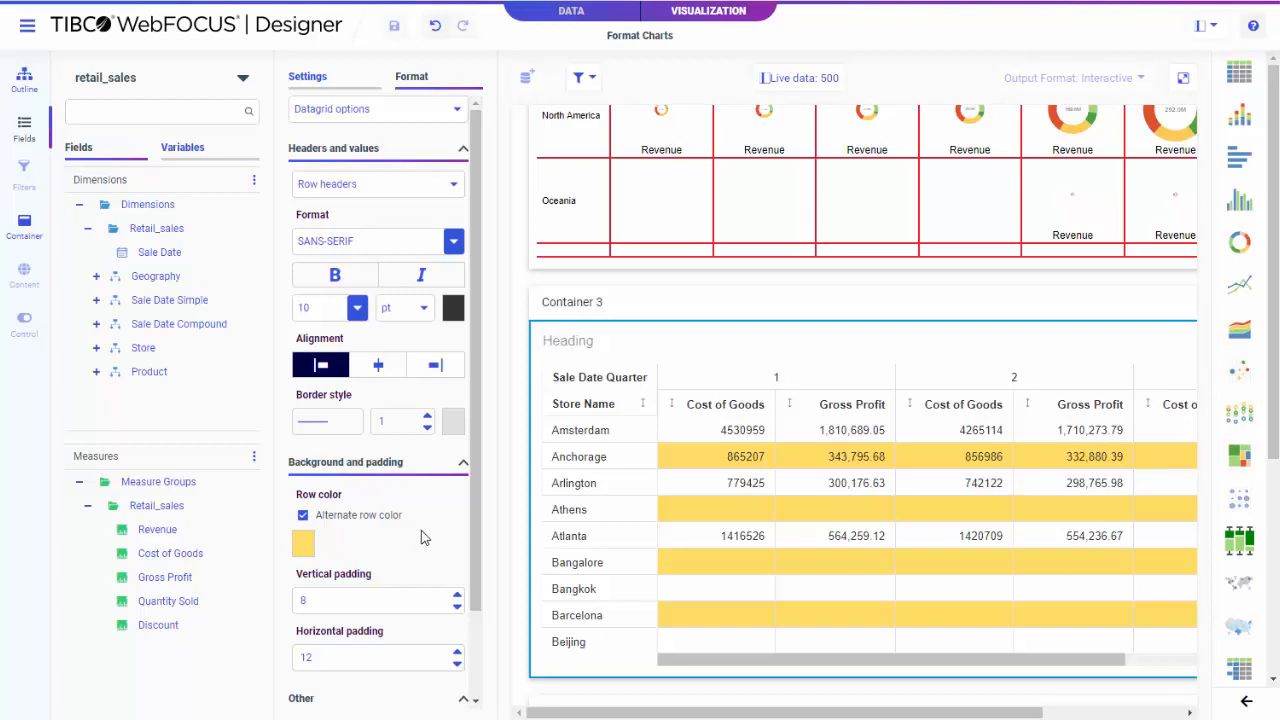
# Enable a footing on the Quarterly Product Sales chart and set its text to "Published &DATE".
pyautogui.scroll(5, 514, 502)
pyautogui.scroll(6, 514, 502)
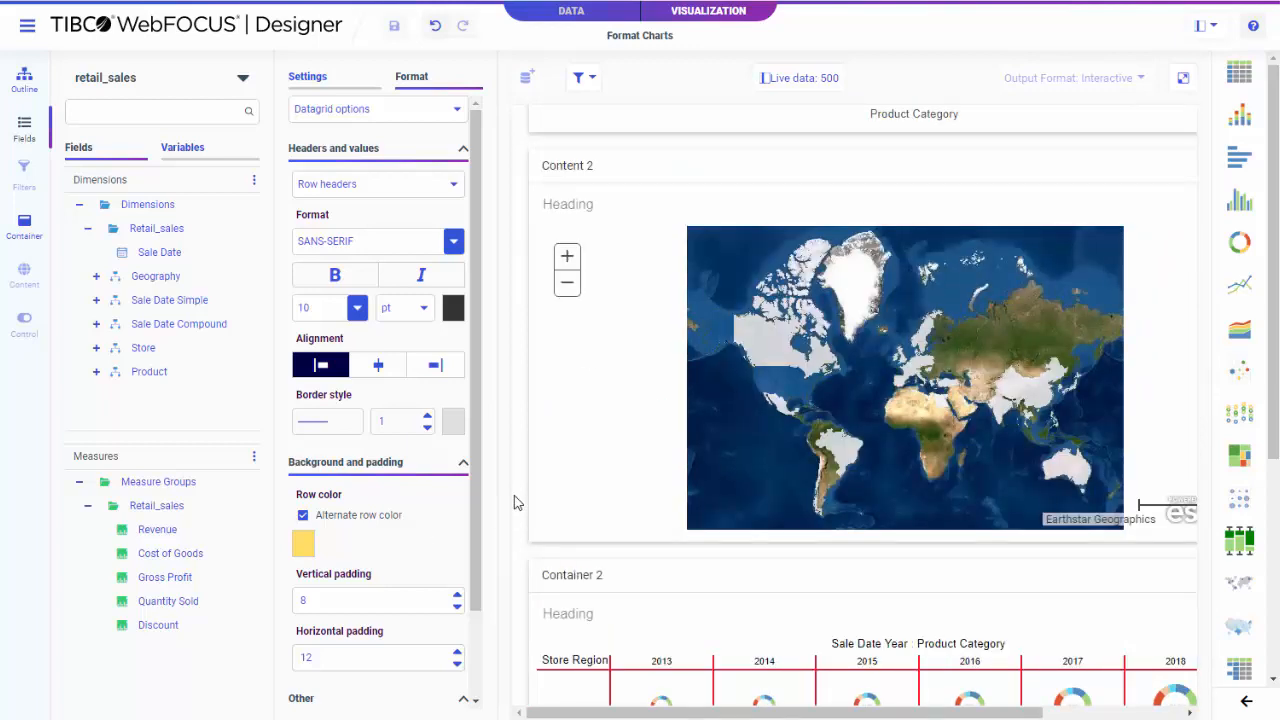
pyautogui.click(545, 528)
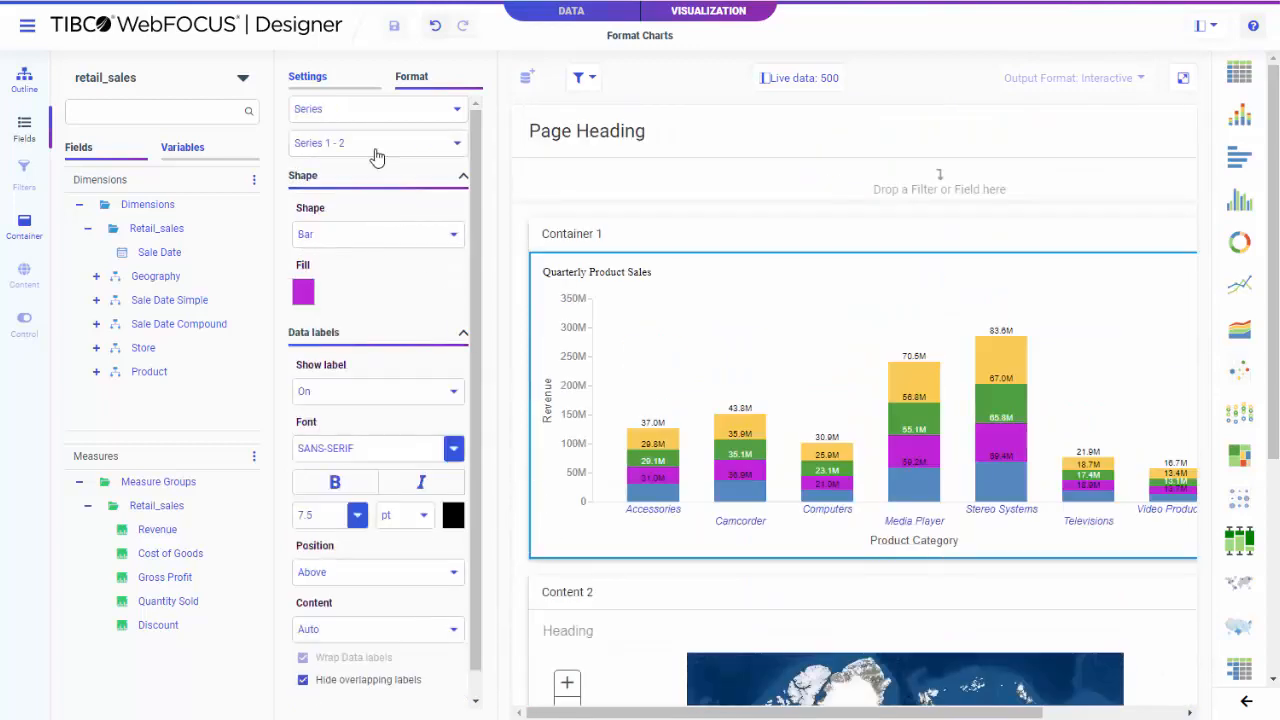
pyautogui.click(319, 88)
pyautogui.scroll(-3, 348, 381)
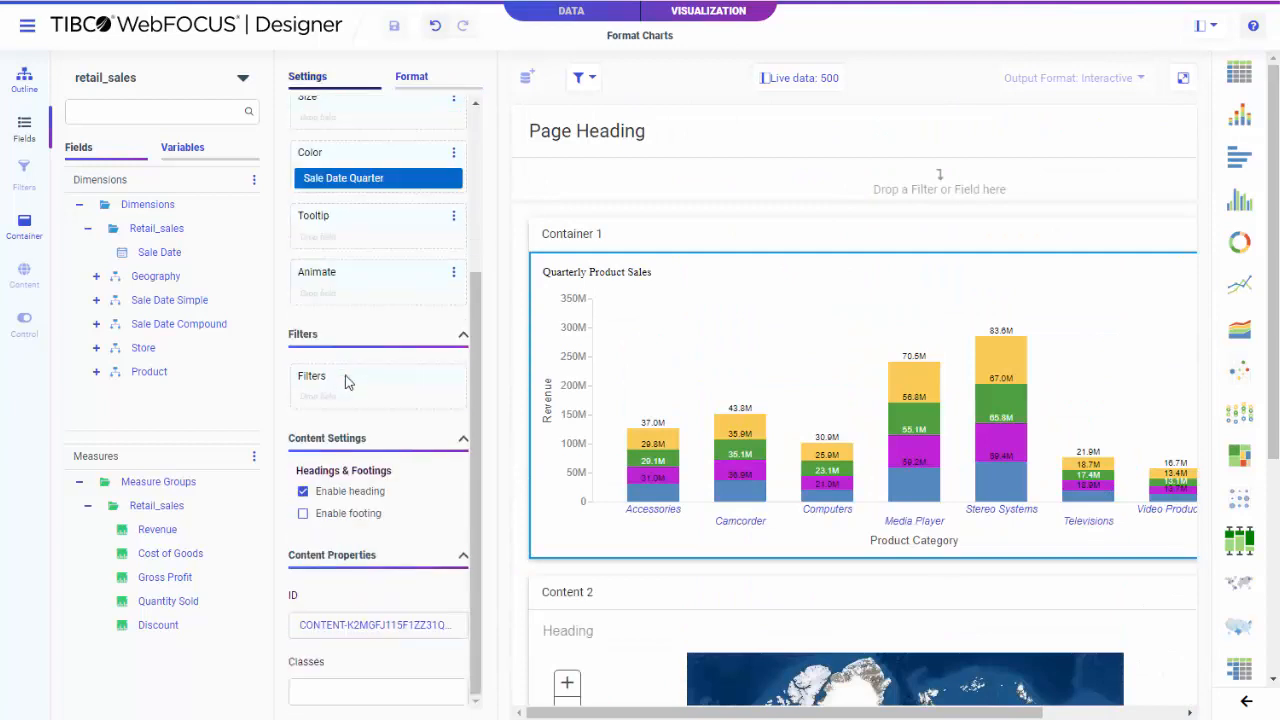
pyautogui.click(319, 515)
pyautogui.doubleClick(552, 538)
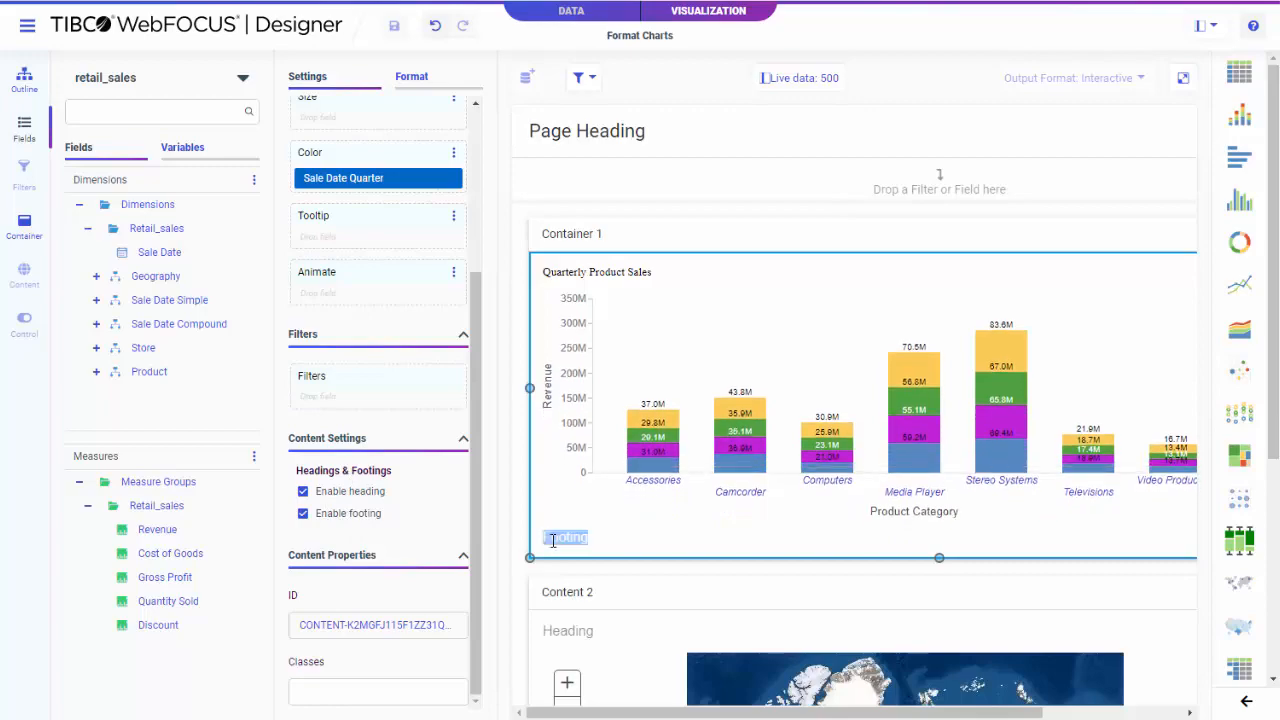
pyautogui.write('Published')
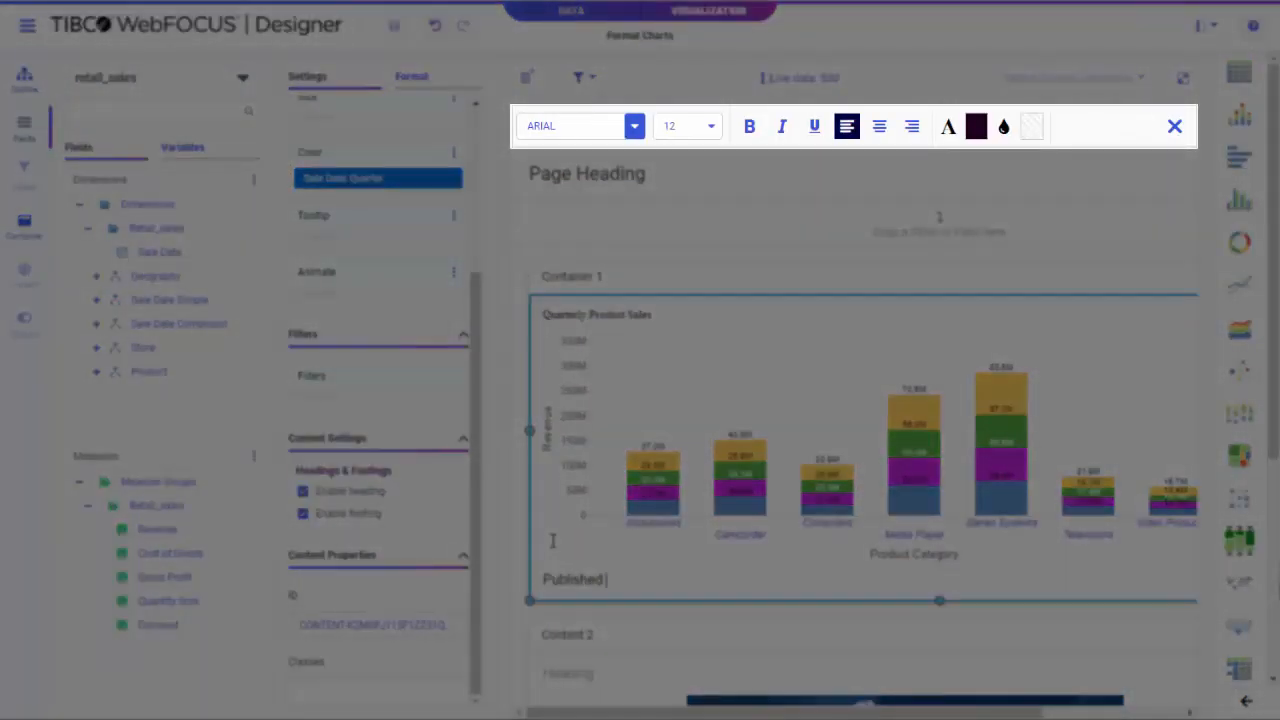
pyautogui.write(' &DATE')
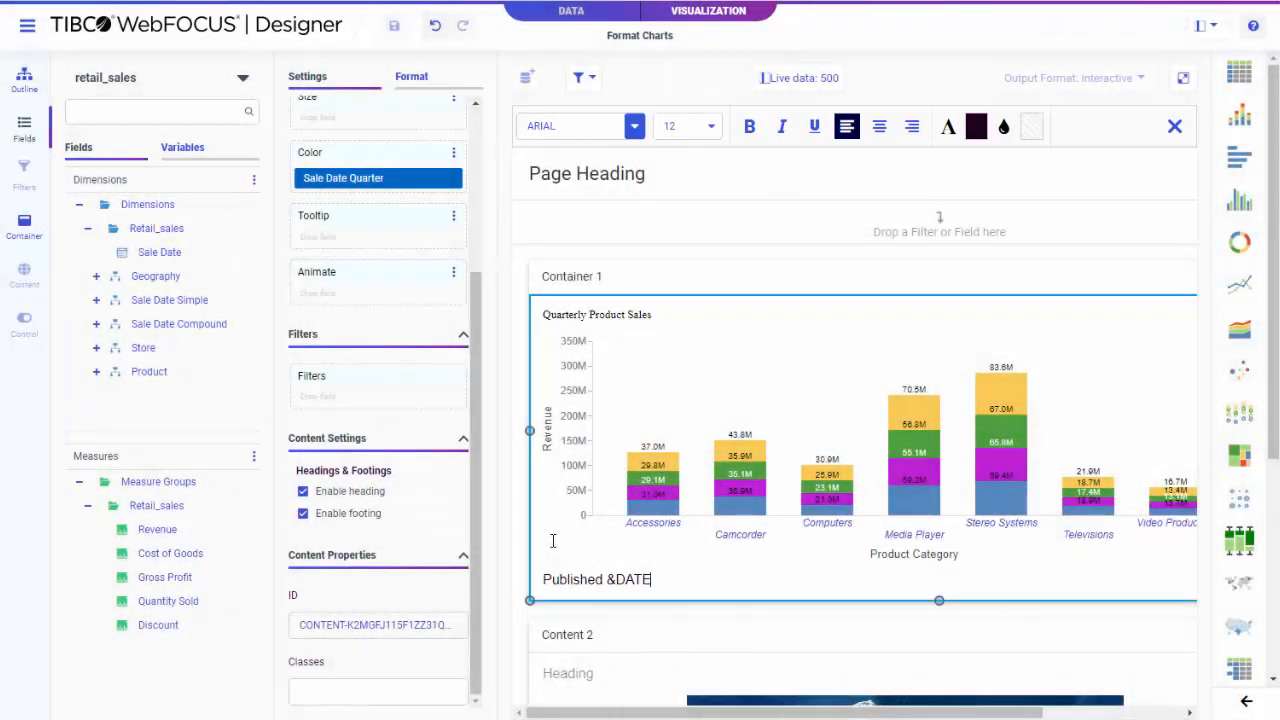
# Format the chart's footing text in italic at font size 10.
pyautogui.moveTo(669, 583); pyautogui.dragTo(507, 579)
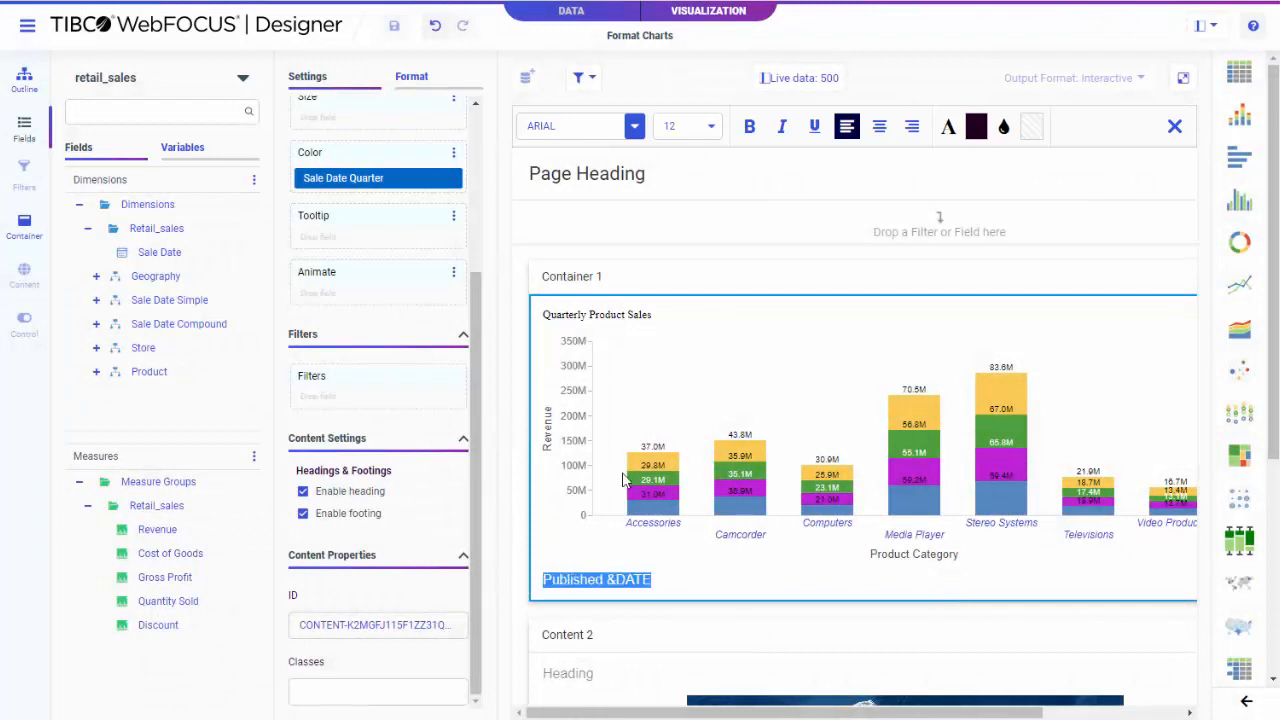
pyautogui.click(707, 126)
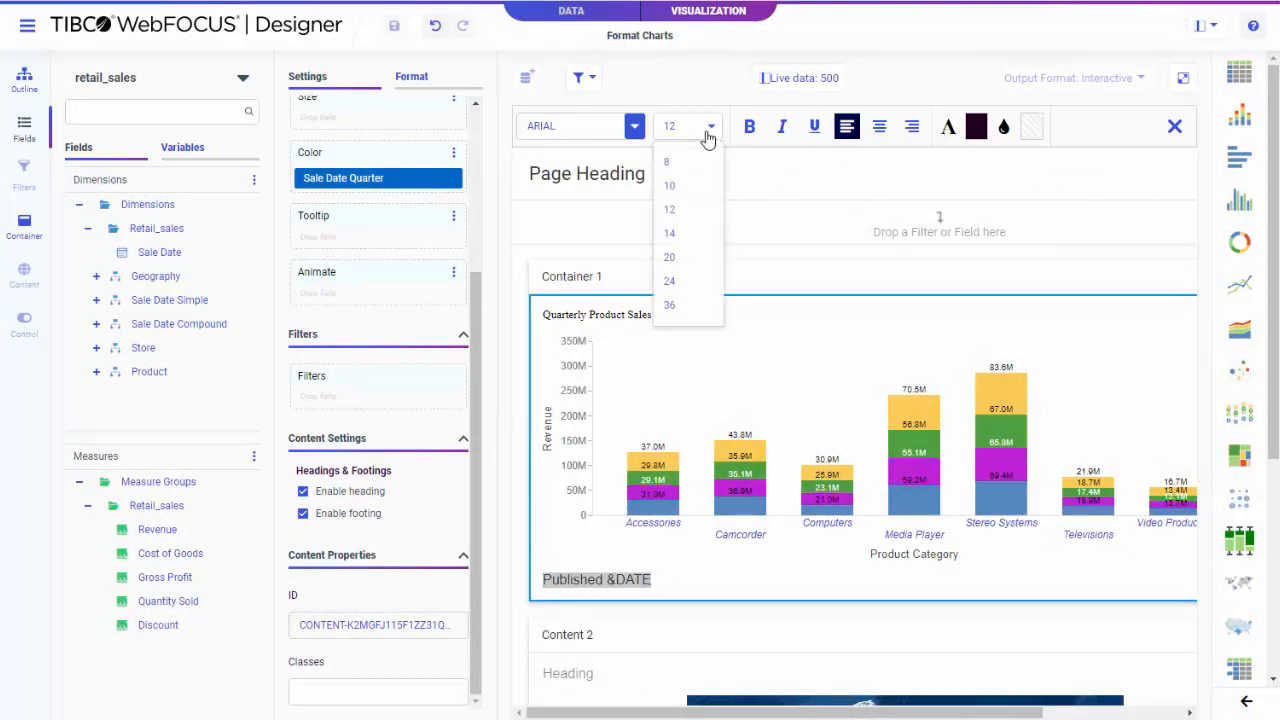
pyautogui.click(686, 188)
pyautogui.click(784, 128)
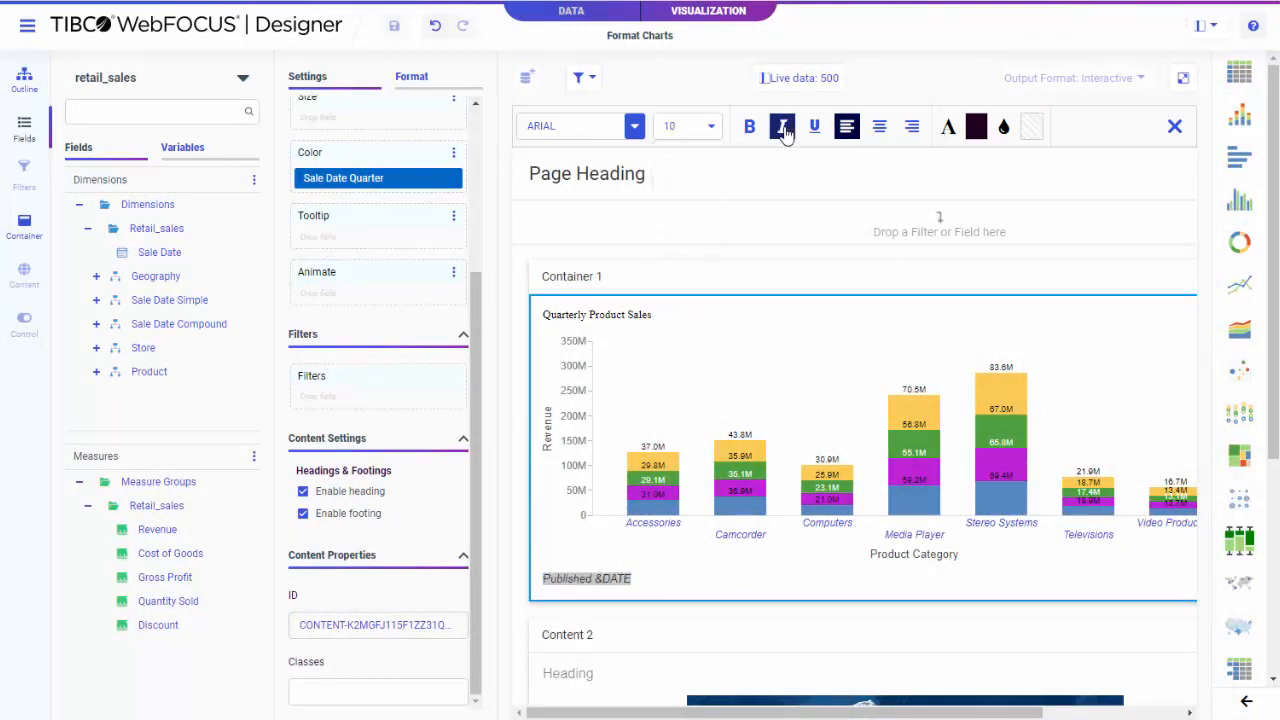
pyautogui.click(1173, 129)
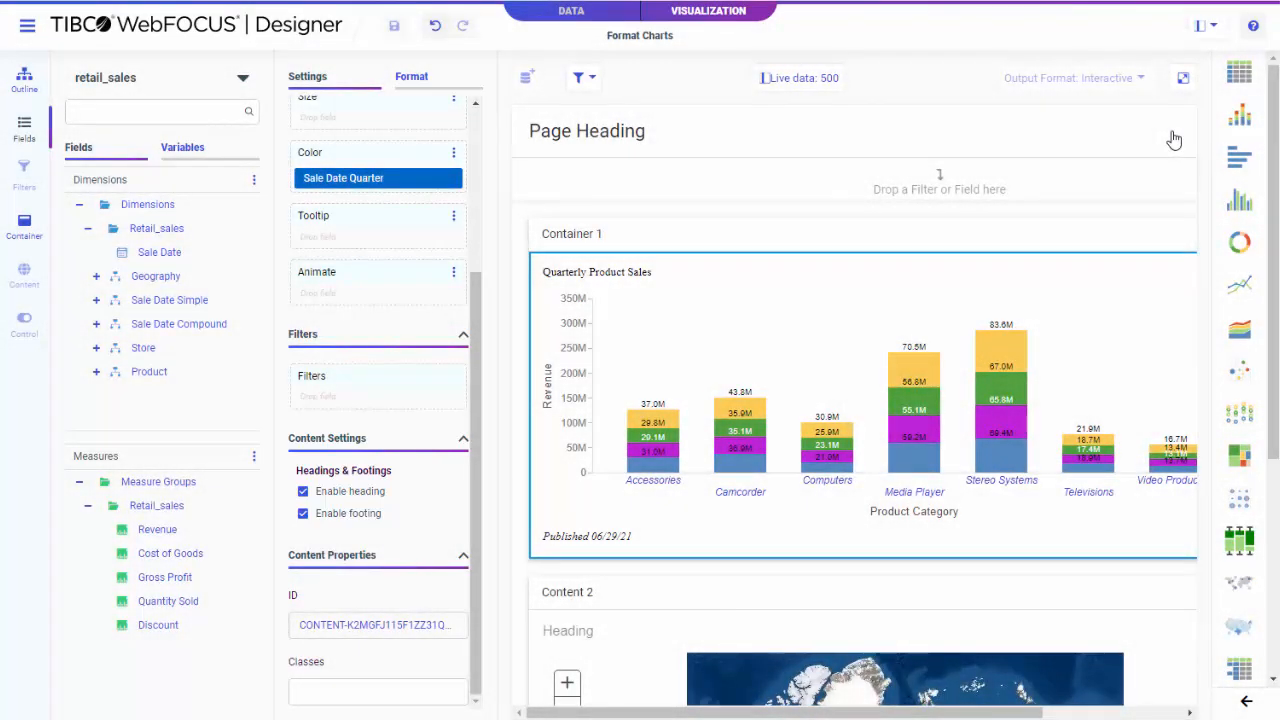
# Set the theme of the whole page to Midnight.
pyautogui.click(1121, 135)
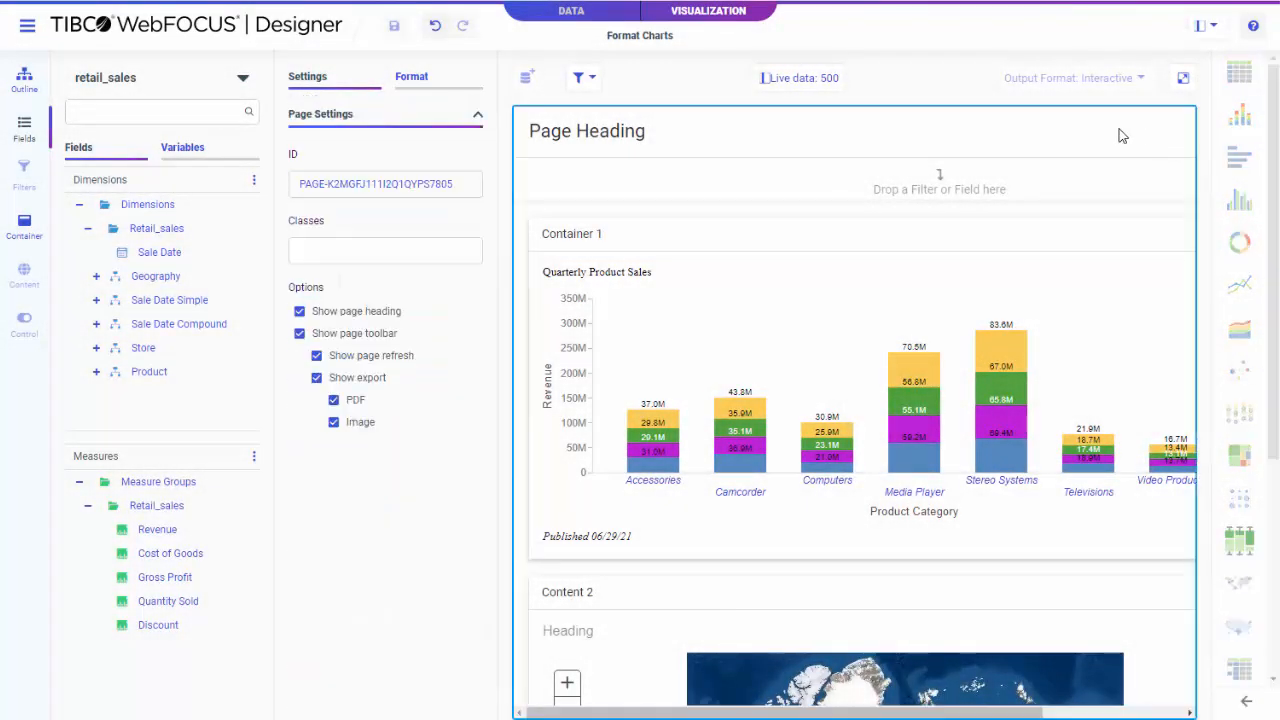
pyautogui.click(423, 87)
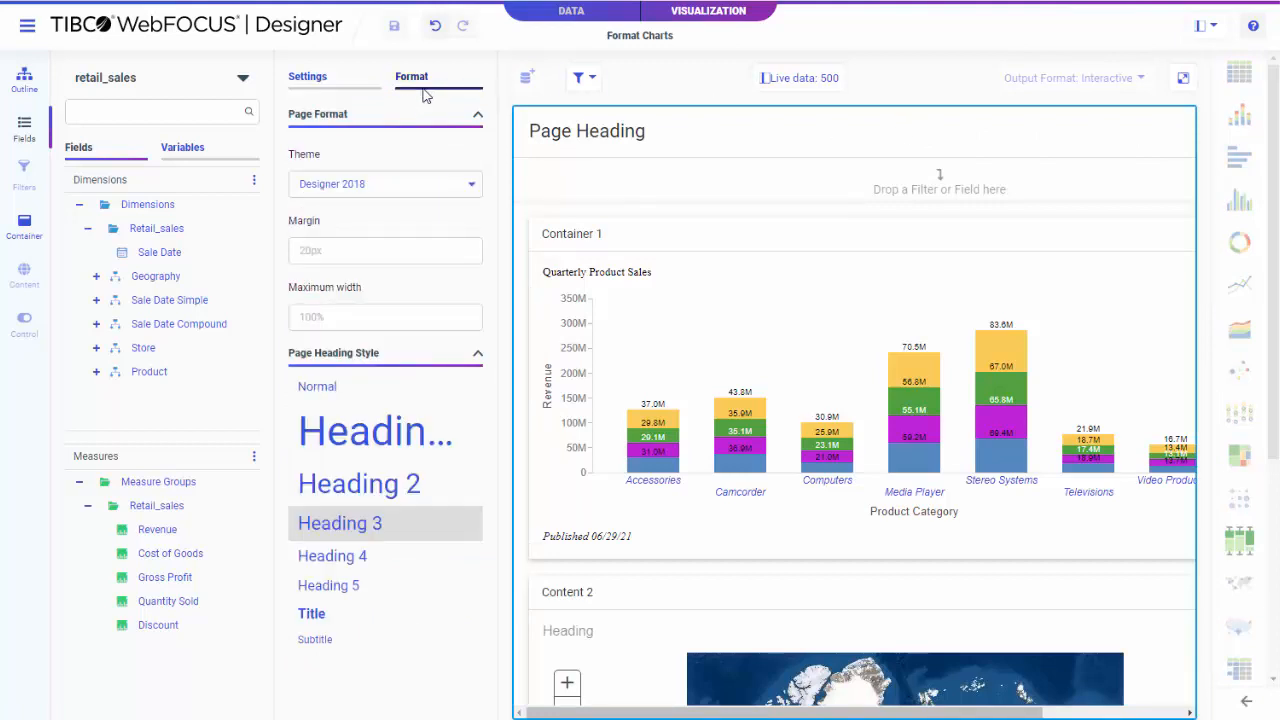
pyautogui.click(687, 310)
pyautogui.click(440, 109)
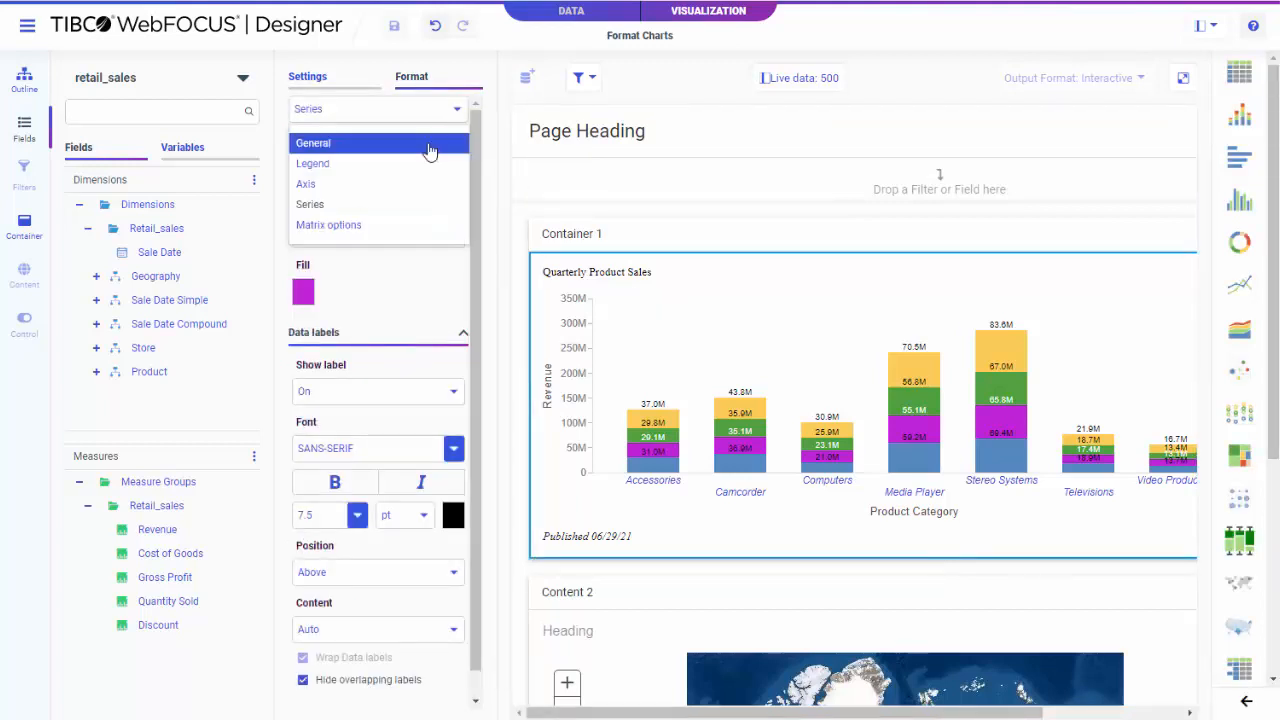
pyautogui.click(429, 146)
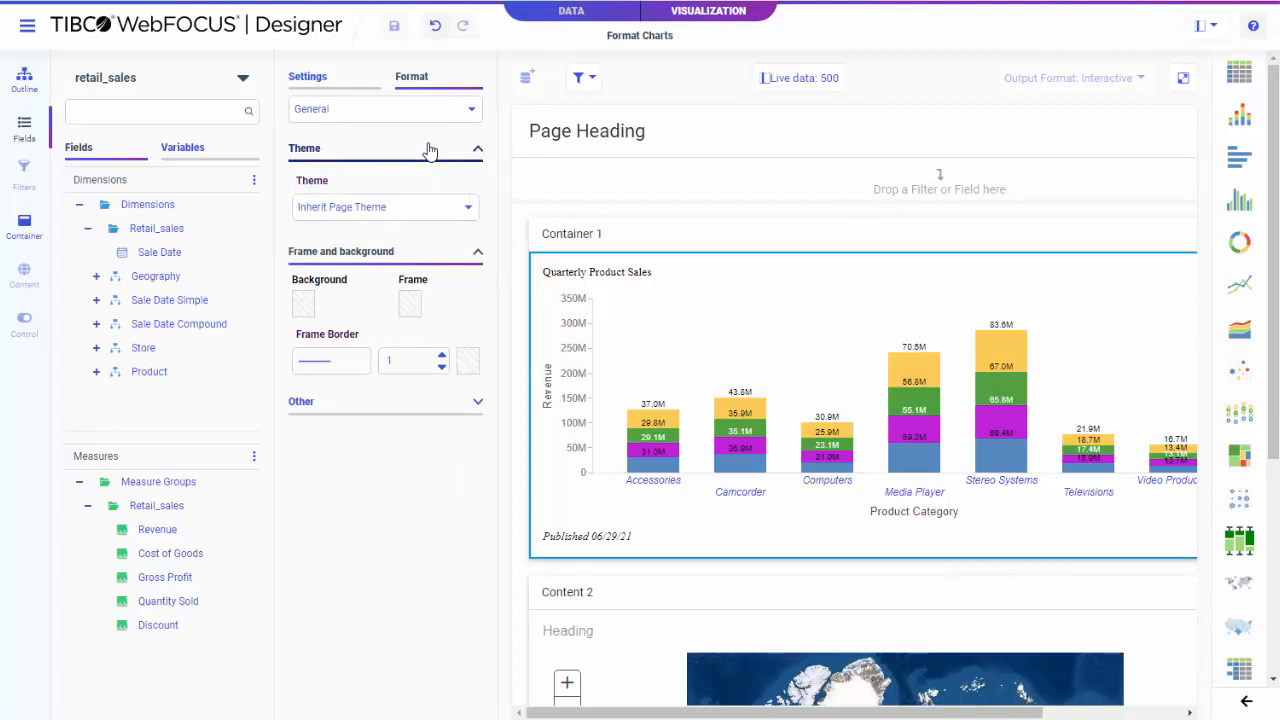
pyautogui.click(713, 139)
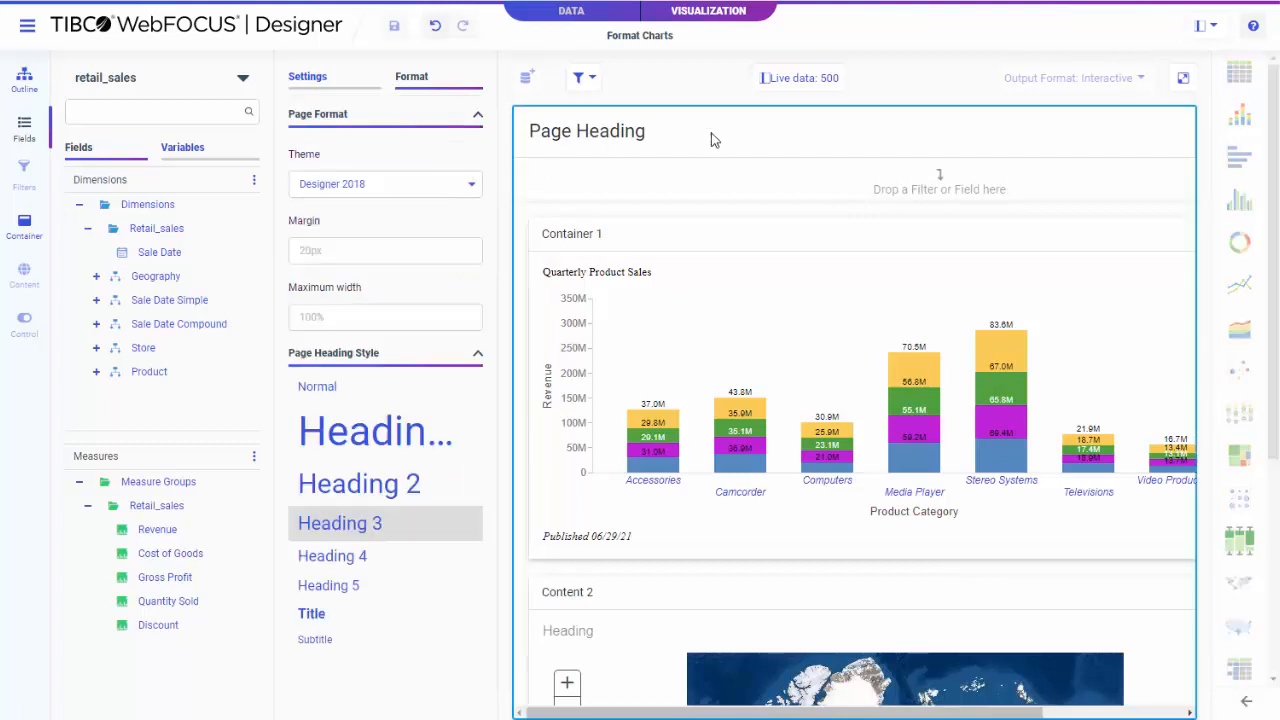
pyautogui.click(475, 189)
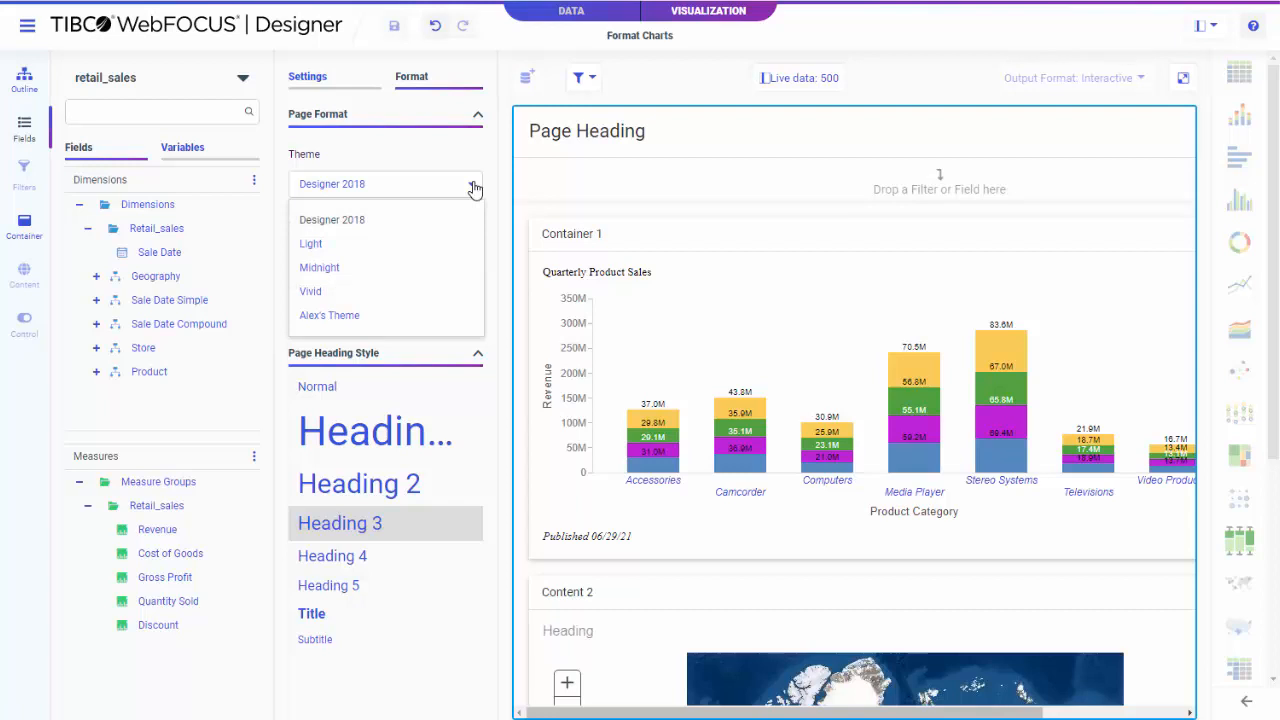
pyautogui.click(417, 270)
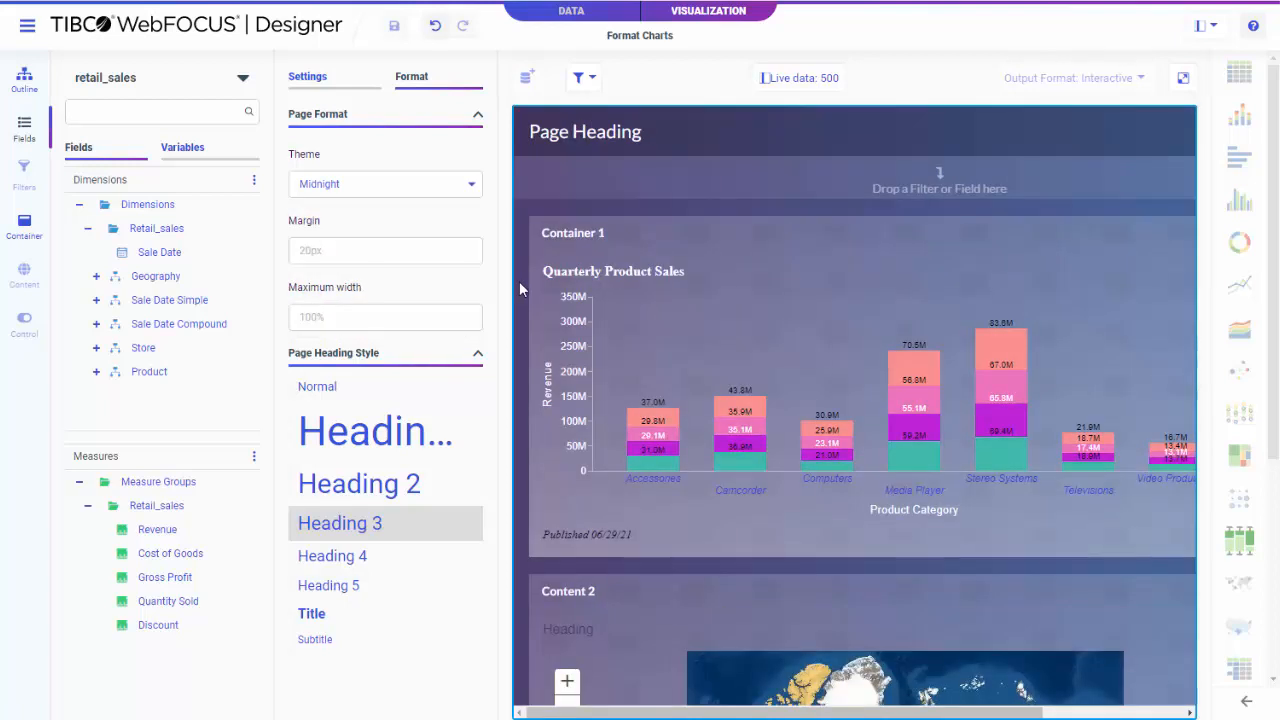
# Look over the themed page and show the series format options of the Quarterly Product Sales chart.
pyautogui.scroll(-5, 519, 284)
pyautogui.scroll(-3, 519, 285)
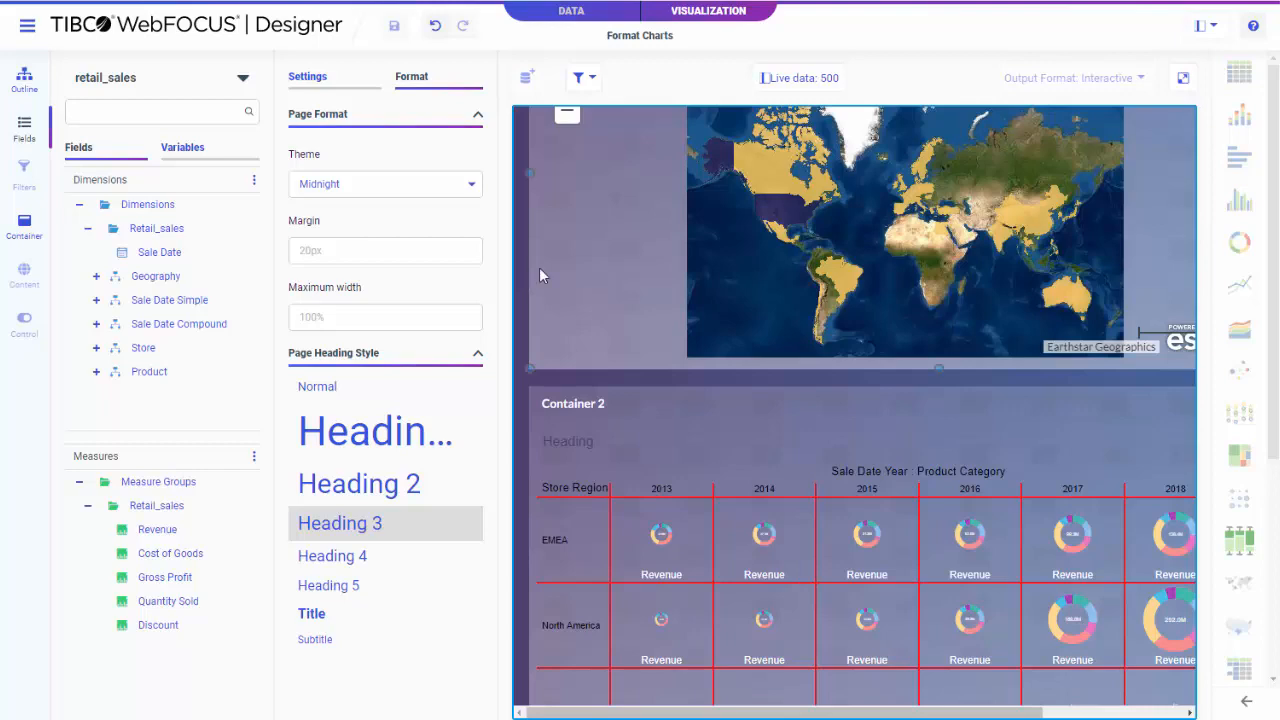
pyautogui.scroll(5, 584, 293)
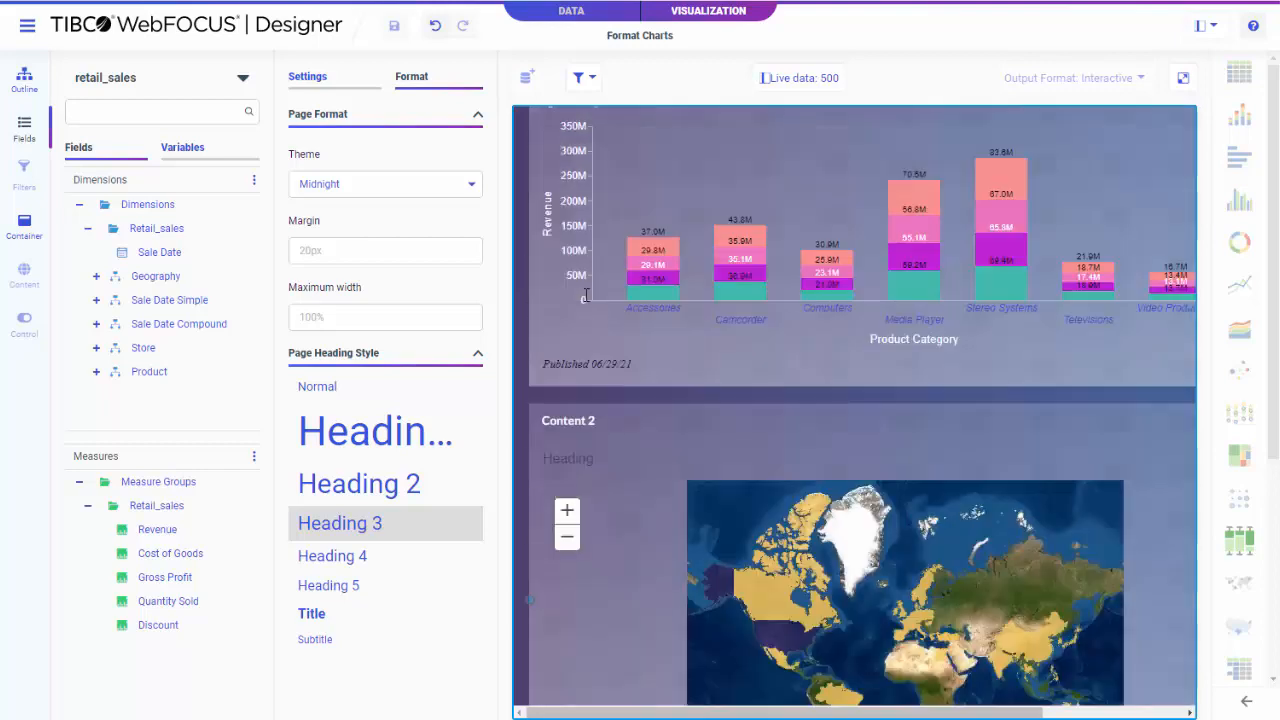
pyautogui.click(553, 200)
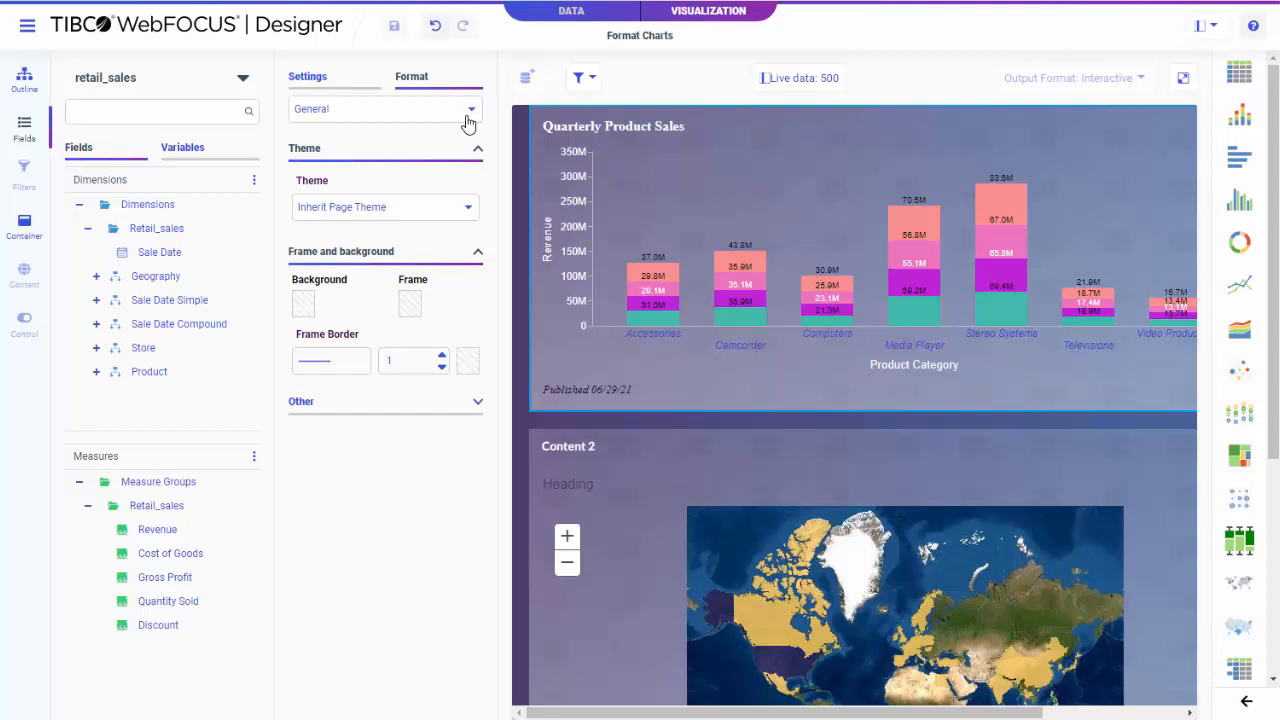
pyautogui.click(467, 110)
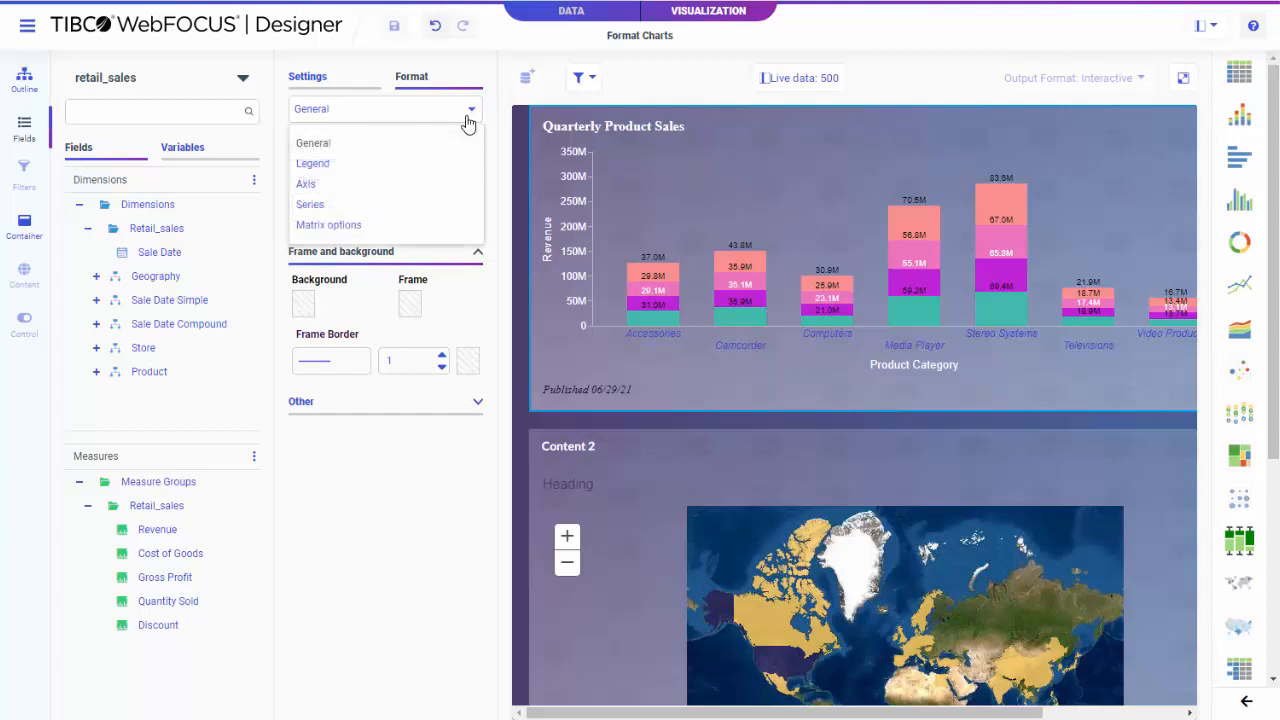
pyautogui.click(379, 205)
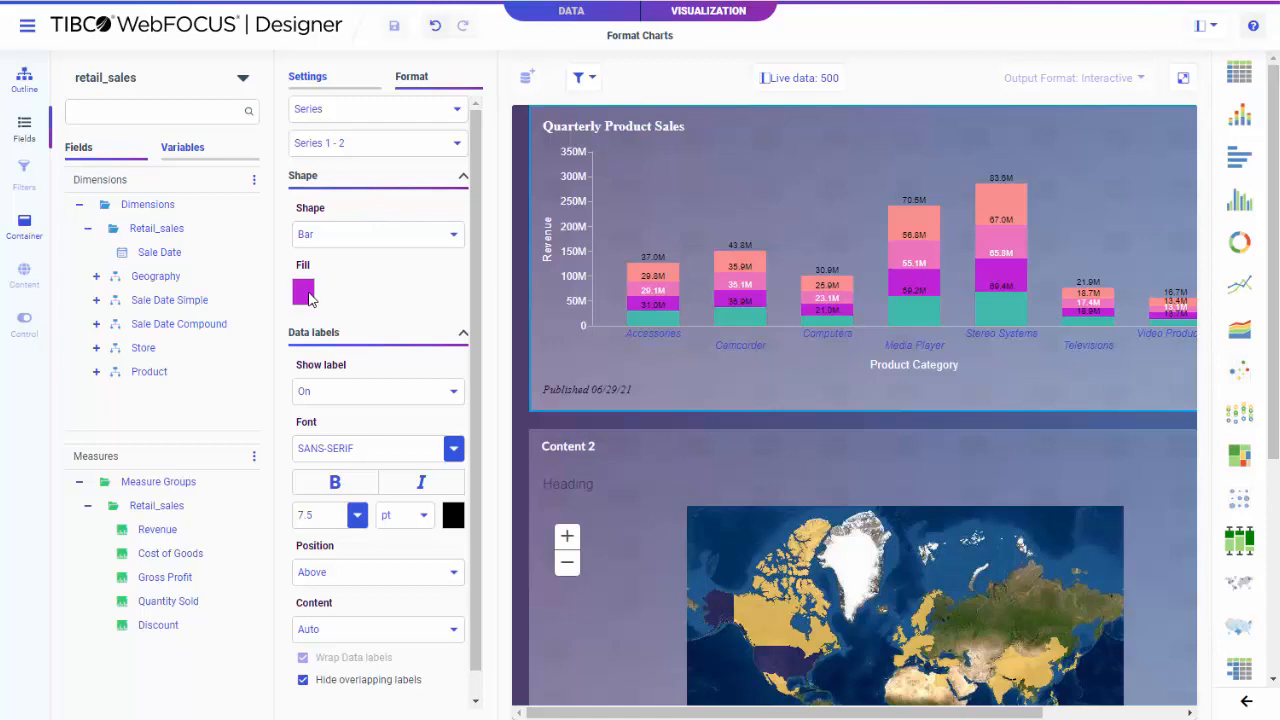
# Replace Product Category with Gross Profit as the color field of the bubble chart in Container 4.
pyautogui.scroll(-10, 521, 305)
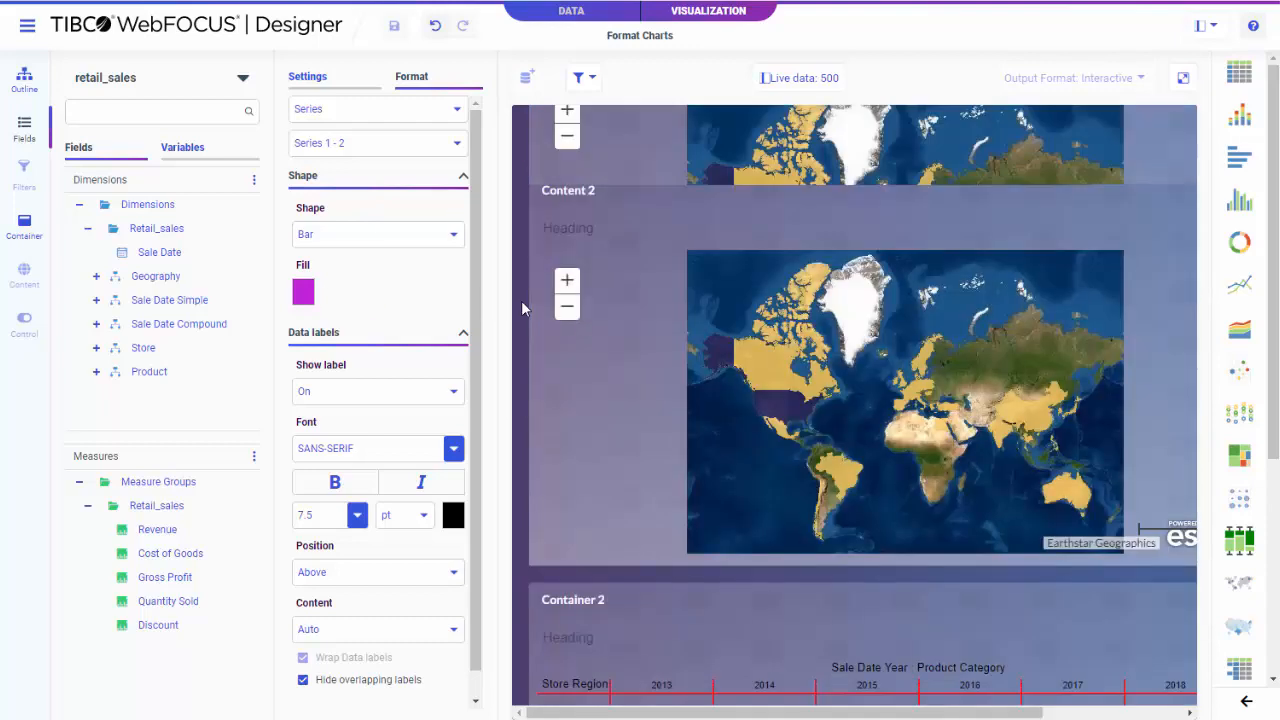
pyautogui.scroll(-3, 521, 300)
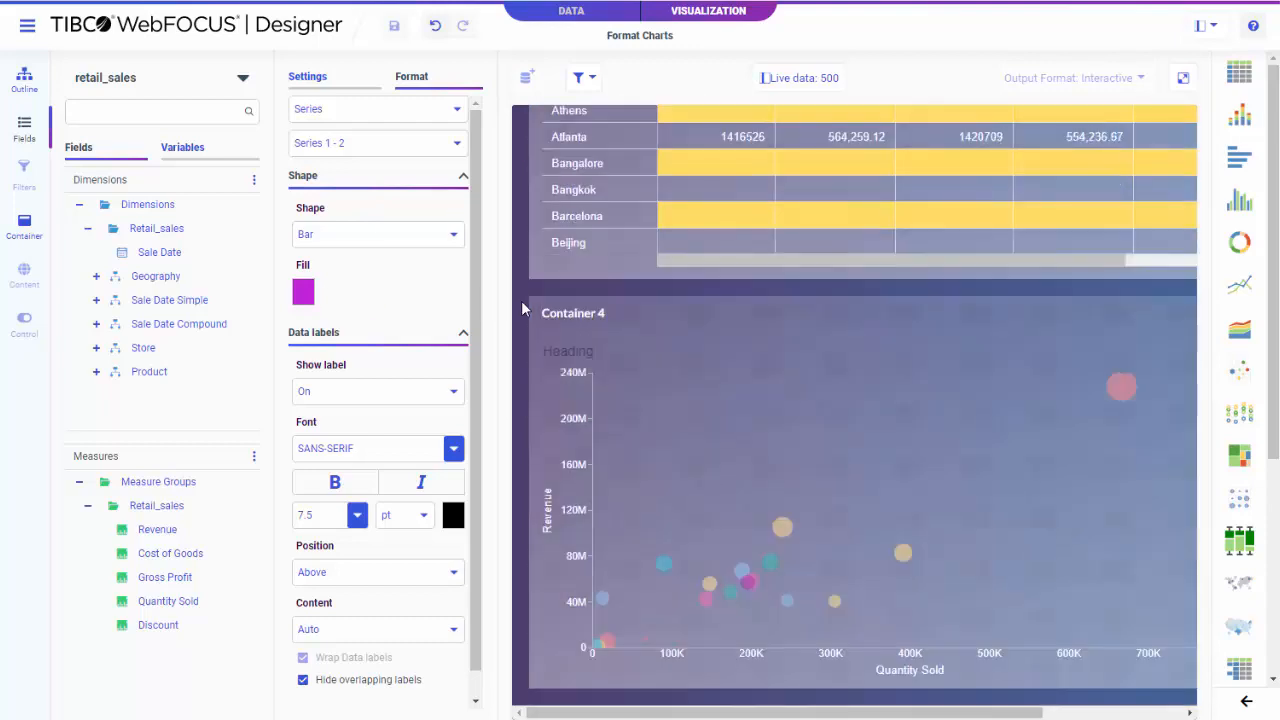
pyautogui.click(681, 433)
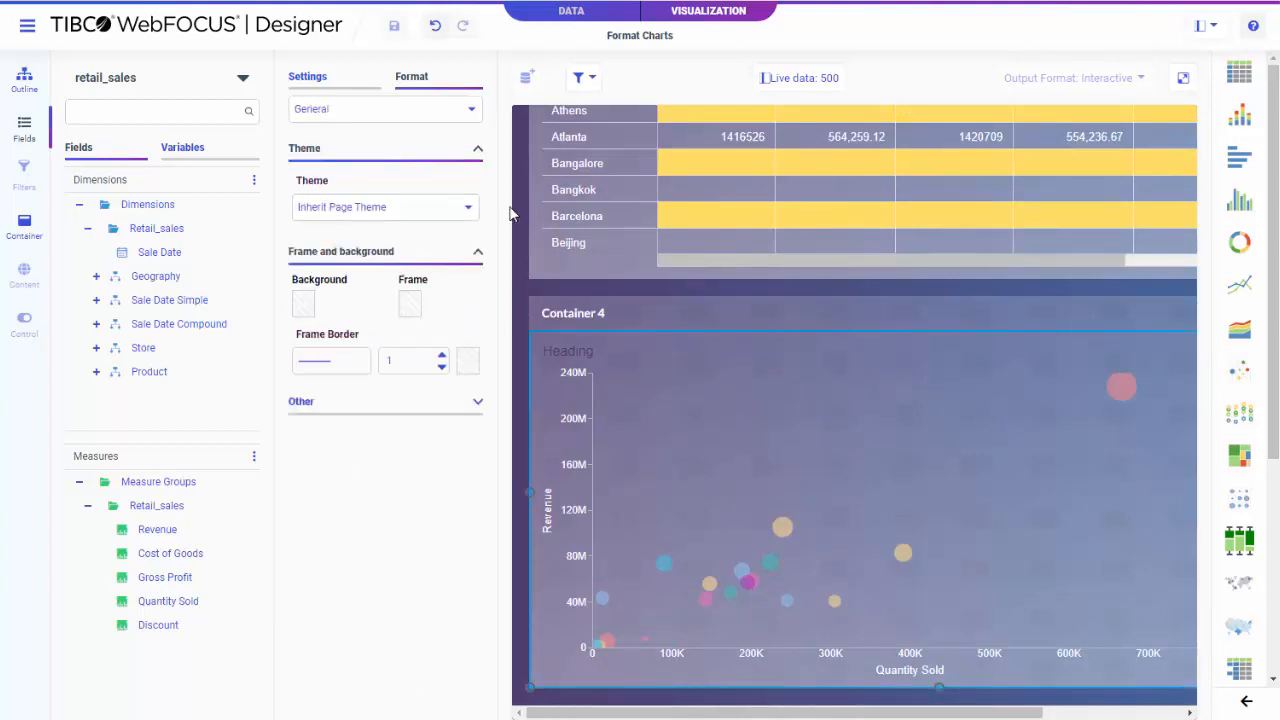
pyautogui.click(357, 88)
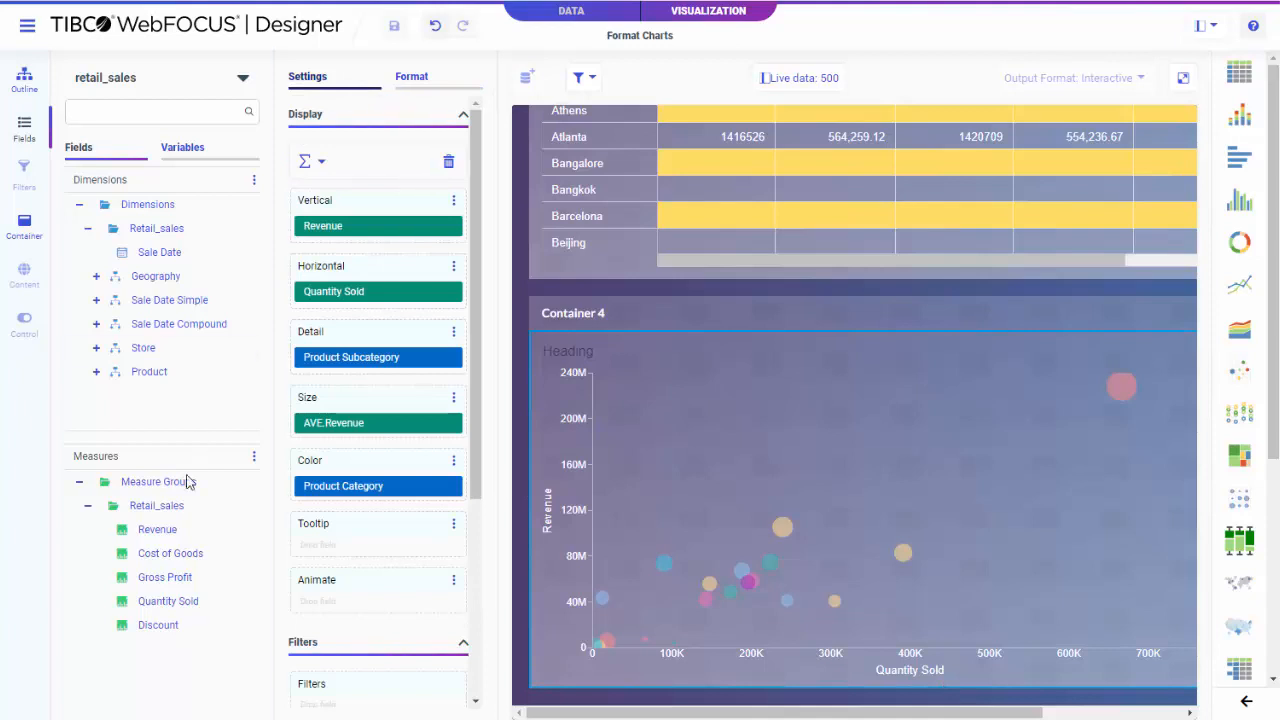
pyautogui.click(140, 577)
pyautogui.moveTo(302, 513); pyautogui.dragTo(338, 497)
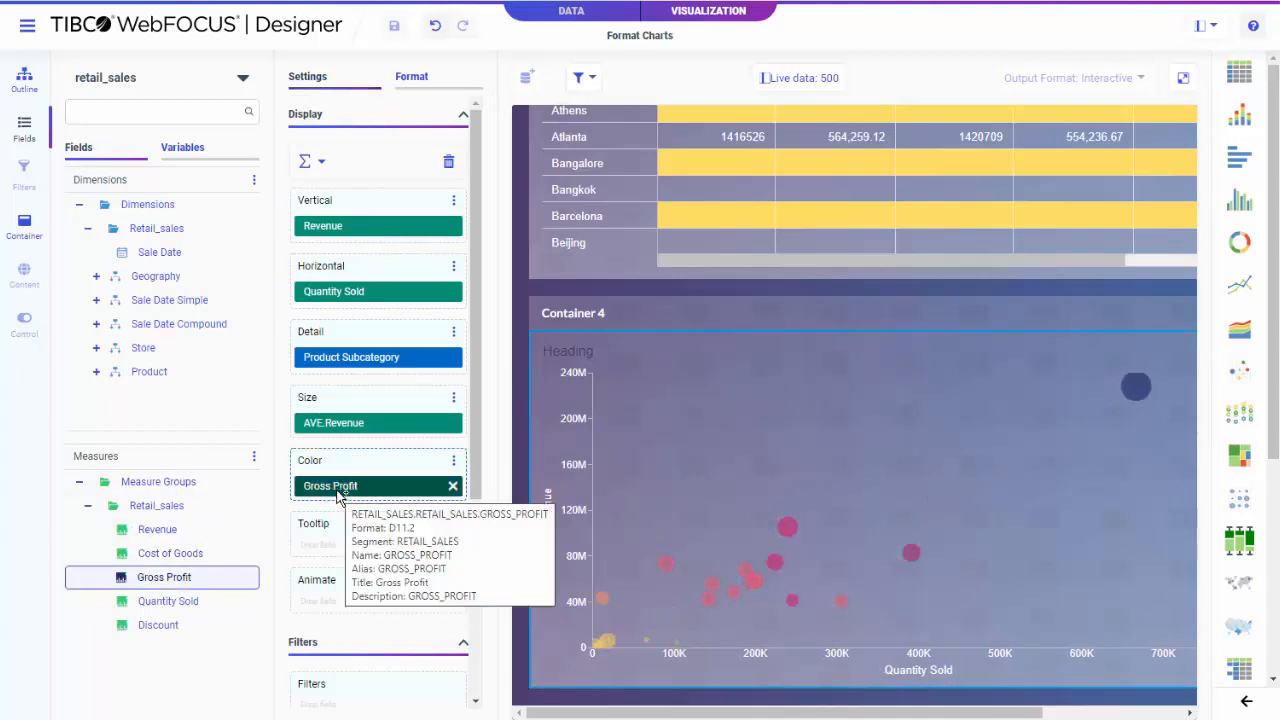
# Set the color range of the bubble chart's Gross Profit field to Purple/White/Green.
pyautogui.rightClick(340, 497)
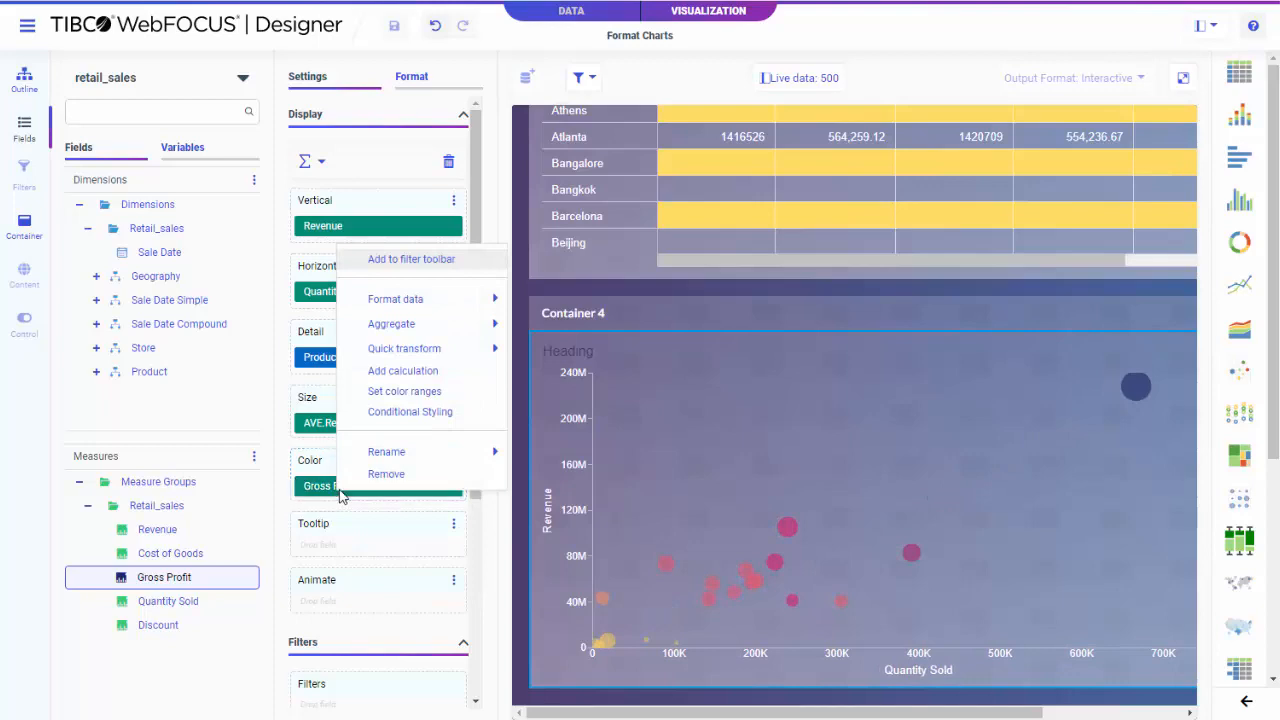
pyautogui.click(424, 393)
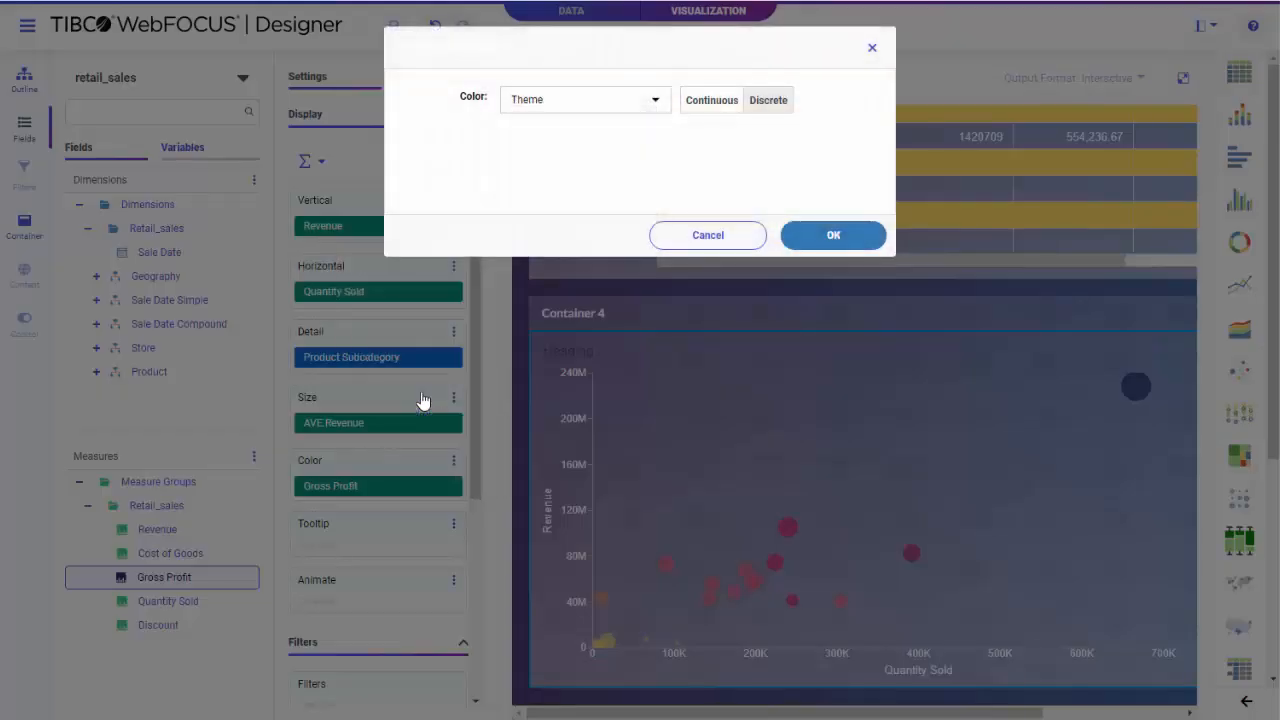
pyautogui.click(652, 104)
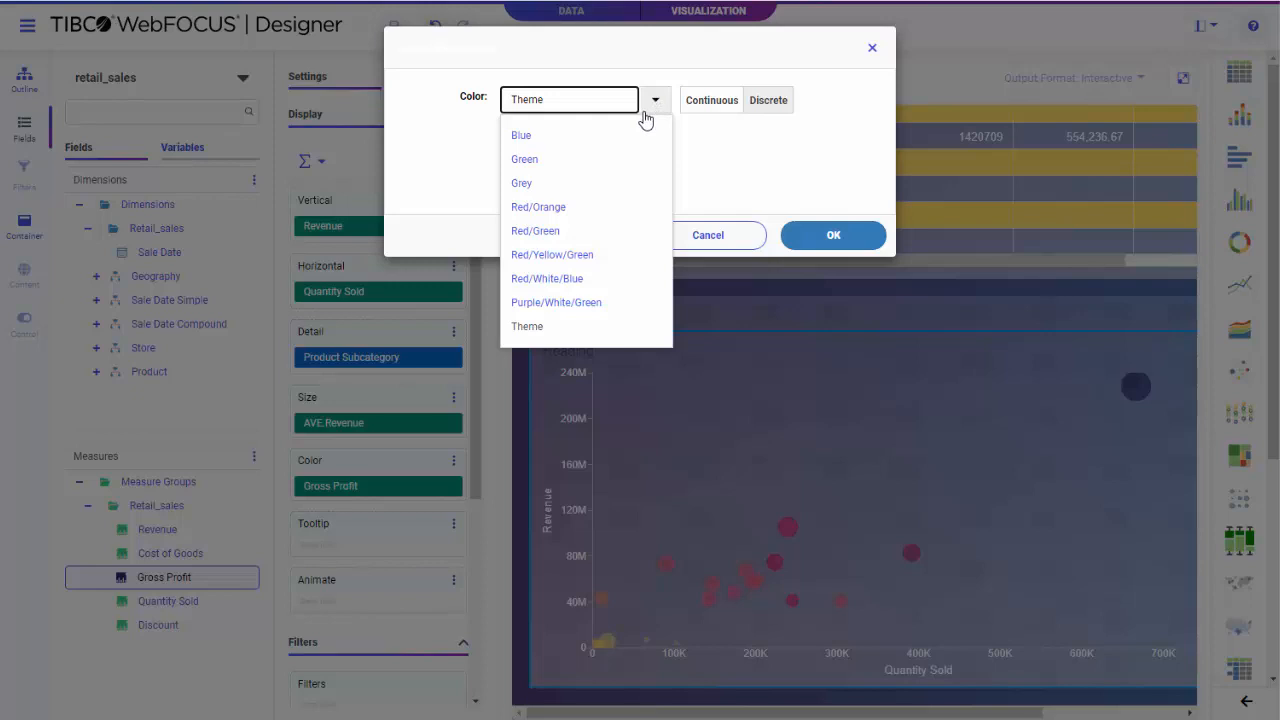
pyautogui.click(590, 302)
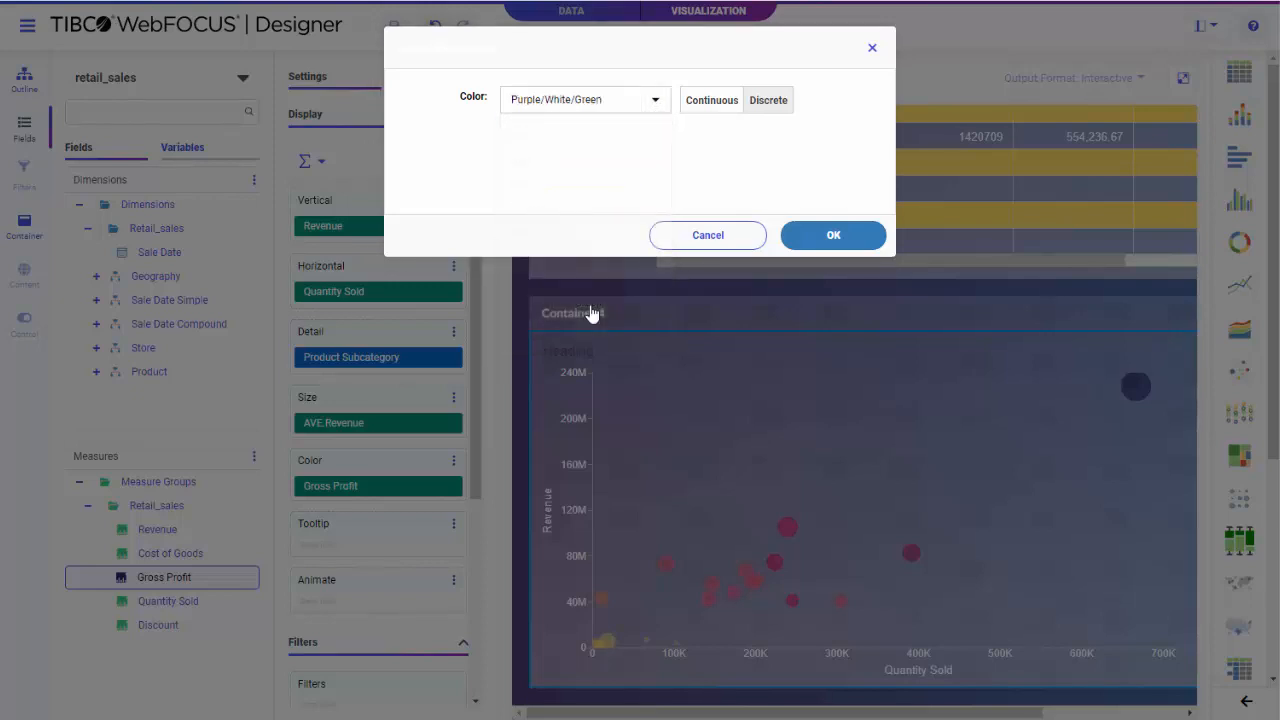
pyautogui.click(799, 240)
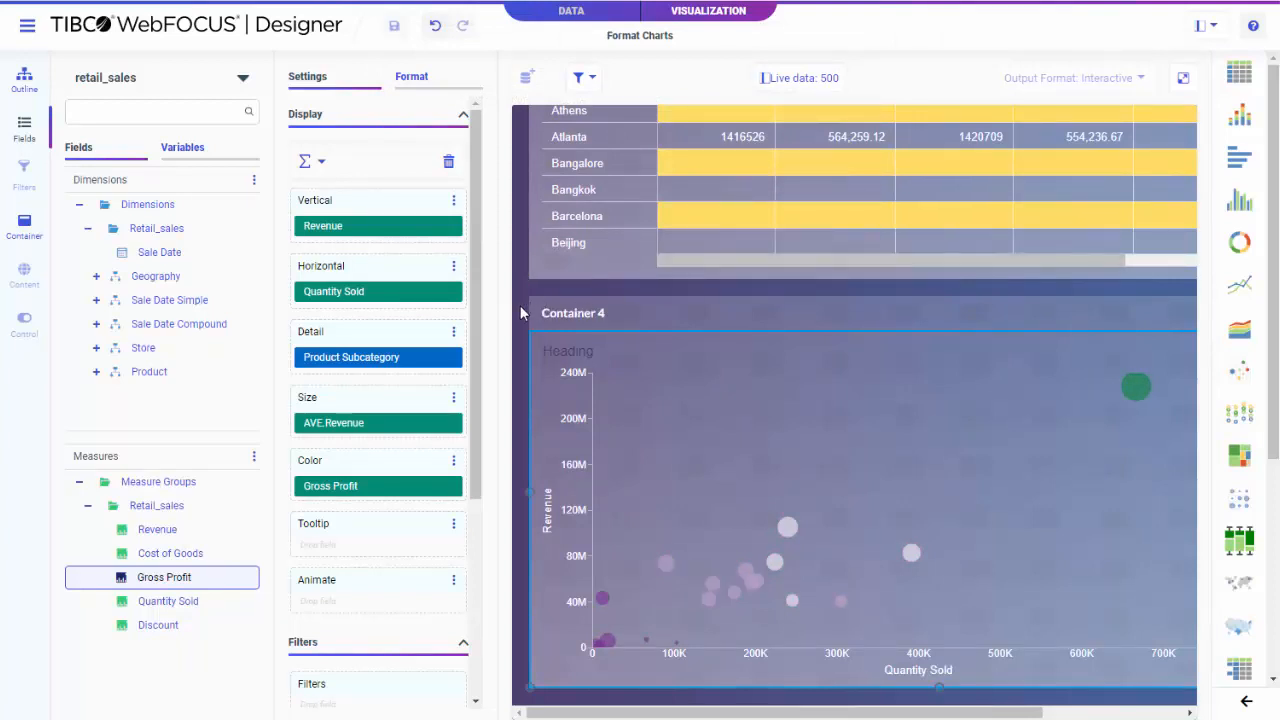
pyautogui.scroll(6, 520, 305)
pyautogui.scroll(5, 520, 305)
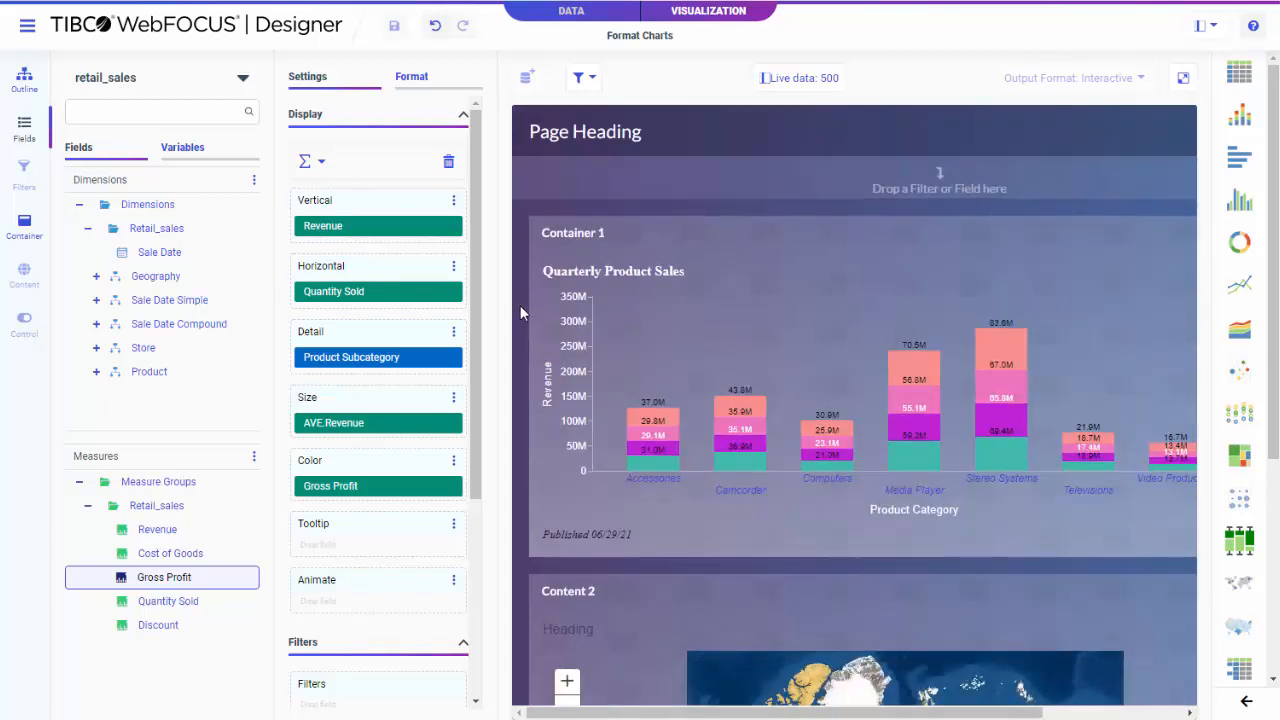